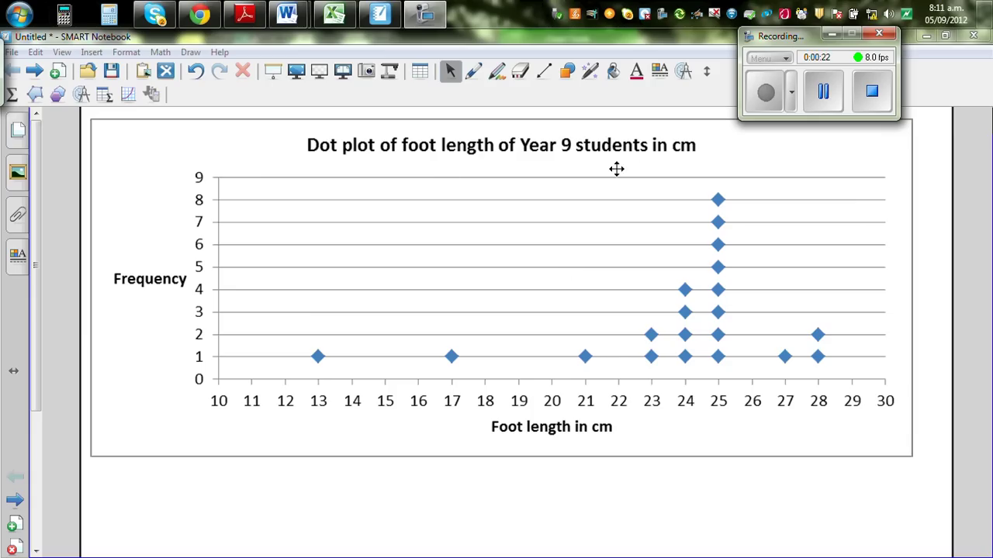
Step: Circle the 13 cm and 17 cm dots in pen ink and label them 'outlier or extreme'
click(473, 72)
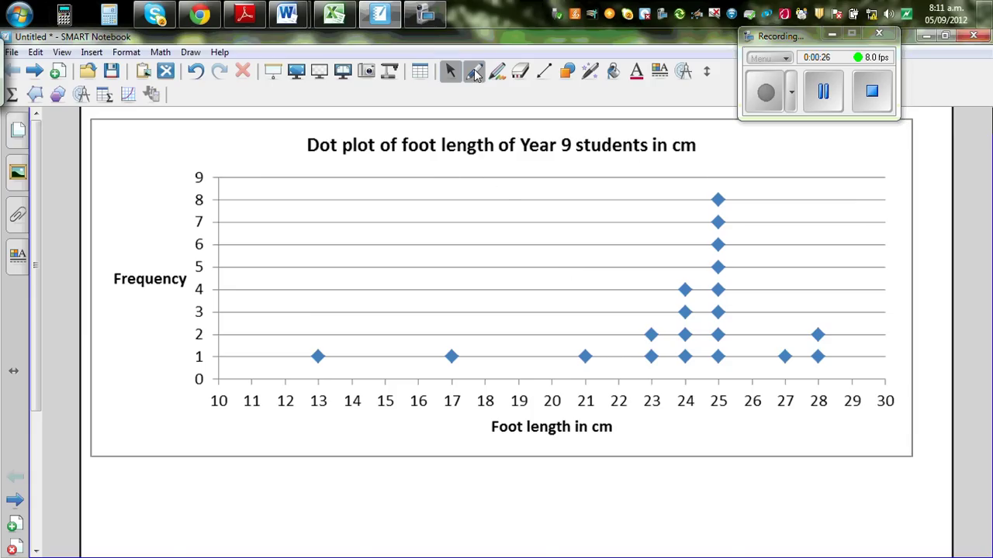
click(672, 119)
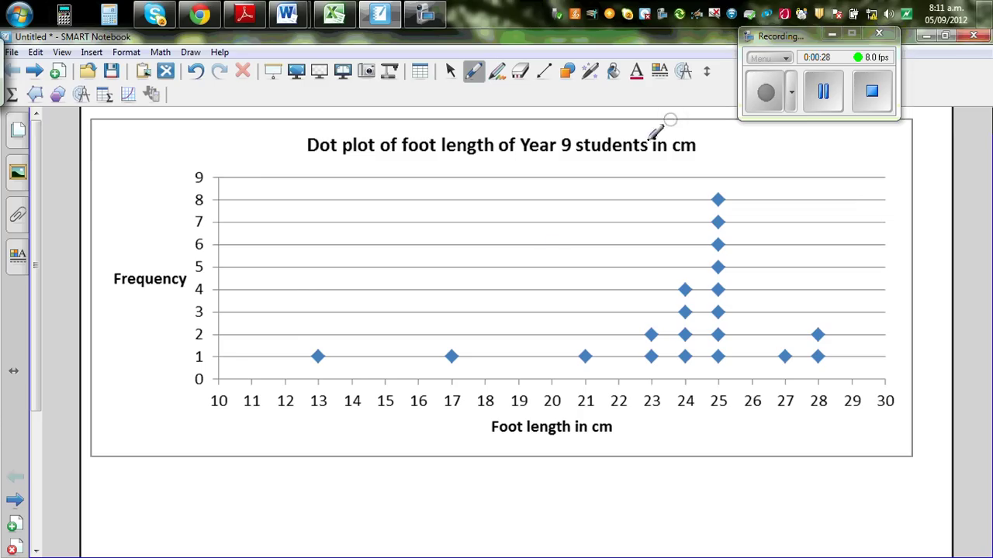
mouse_move(321, 339)
mouse_down()
mouse_move(307, 358)
mouse_move(331, 354)
mouse_move(316, 341)
mouse_move(344, 289)
mouse_move(358, 310)
mouse_move(350, 299)
mouse_move(372, 295)
mouse_move(380, 307)
mouse_up()
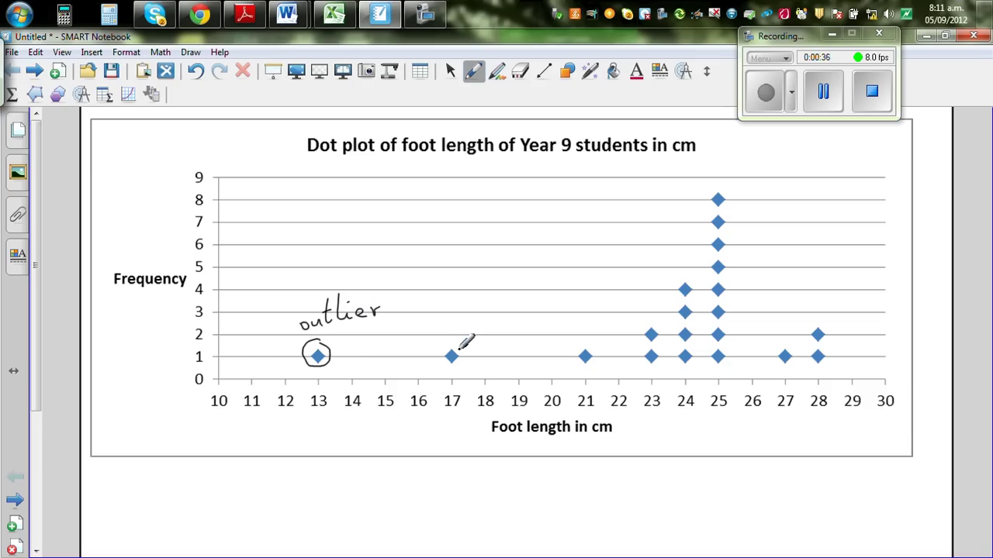
mouse_move(455, 333)
mouse_down()
mouse_move(362, 329)
mouse_move(335, 341)
mouse_move(361, 321)
mouse_move(470, 291)
mouse_move(466, 276)
mouse_move(472, 294)
mouse_move(510, 267)
mouse_move(541, 269)
mouse_up()
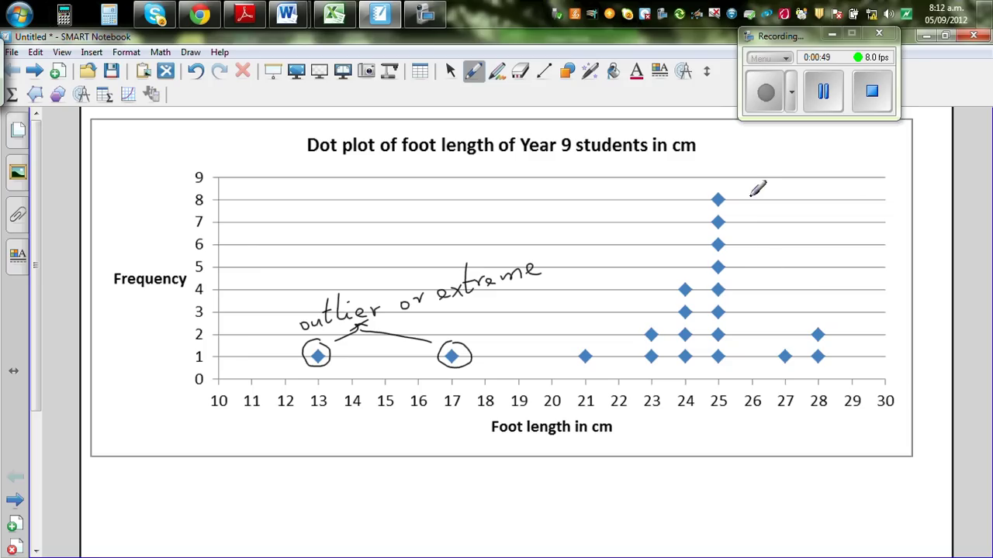
Step: Label the looped 21–28 cm dots 'clustered' with an arrow, and write 'mode =' below the axis title
mouse_move(753, 184)
mouse_down()
mouse_move(683, 193)
mouse_move(594, 276)
mouse_move(586, 358)
mouse_move(704, 373)
mouse_move(836, 361)
mouse_move(810, 249)
mouse_move(749, 188)
mouse_move(737, 190)
mouse_move(816, 203)
mouse_move(832, 186)
mouse_move(851, 190)
mouse_up()
mouse_move(848, 155)
mouse_down()
mouse_move(849, 189)
mouse_move(862, 172)
mouse_move(865, 182)
mouse_move(887, 179)
mouse_up()
drag(889, 181, 897, 176)
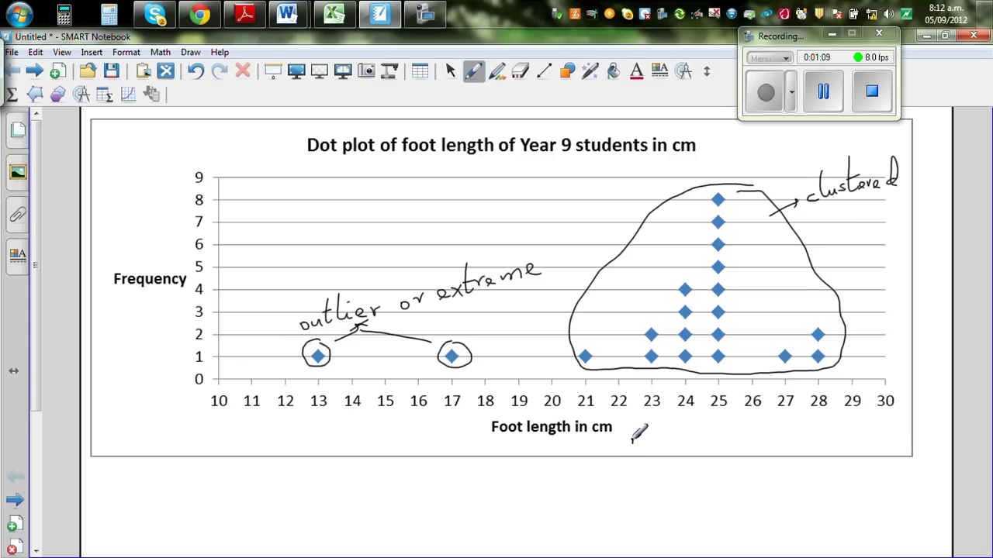
mouse_move(632, 440)
mouse_down()
mouse_move(785, 432)
mouse_move(776, 439)
mouse_up()
Step: Handwrite 25 after 'mode =' and 'Median = 25' on the line beneath it
drag(777, 424, 792, 423)
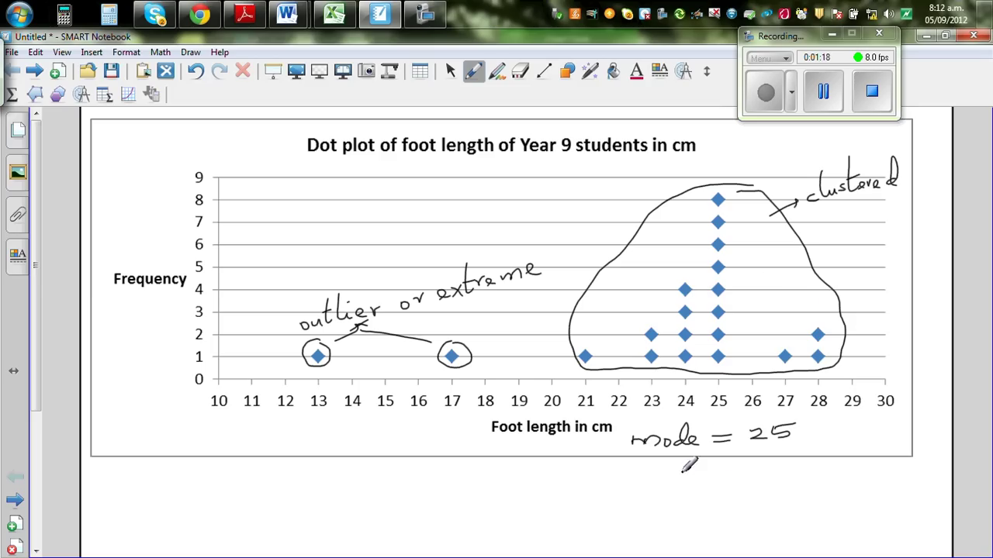
mouse_move(637, 477)
mouse_down()
mouse_move(712, 463)
mouse_move(721, 481)
mouse_move(799, 468)
mouse_move(800, 477)
mouse_move(853, 481)
mouse_move(842, 477)
mouse_up()
click(720, 468)
drag(844, 460, 861, 457)
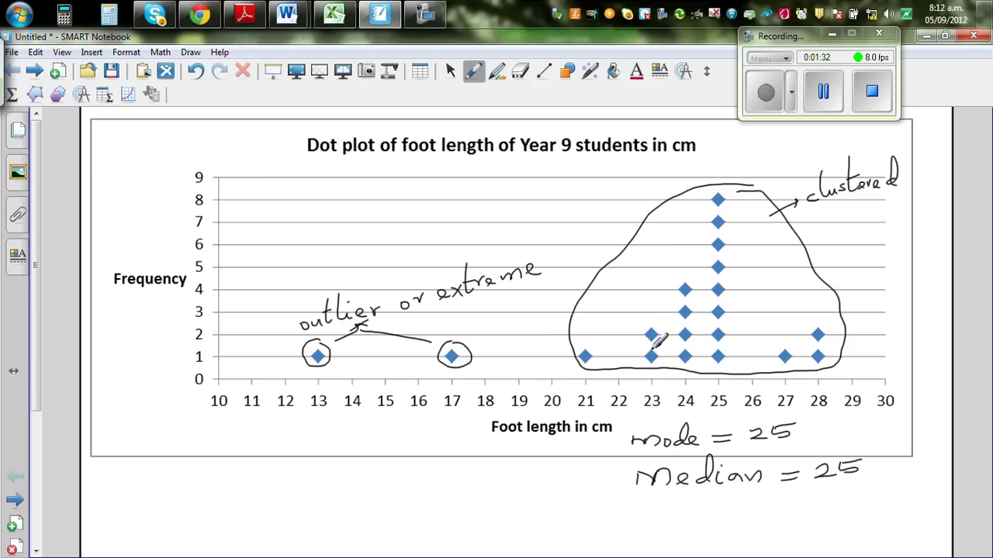
click(520, 72)
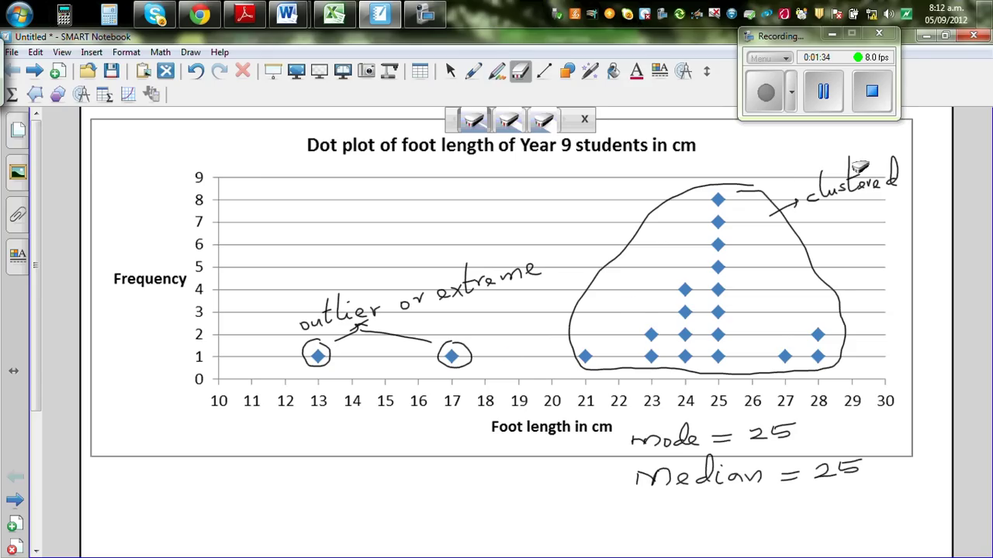
Step: Wipe away the outlier and cluster notes with the large eraser
click(541, 123)
mouse_move(887, 194)
mouse_down()
mouse_move(836, 184)
mouse_move(602, 284)
mouse_move(889, 331)
mouse_move(443, 297)
mouse_move(508, 315)
mouse_move(388, 320)
mouse_up()
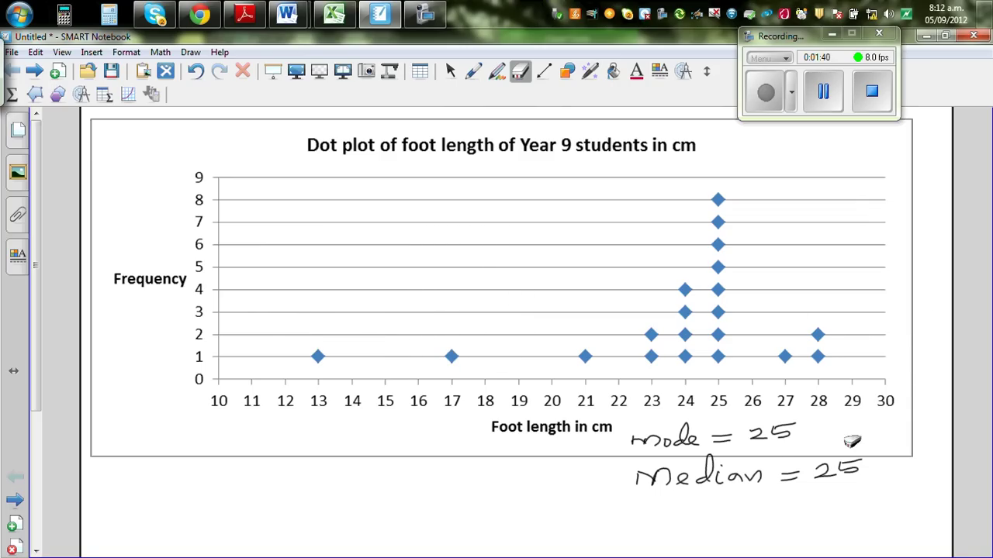
click(473, 72)
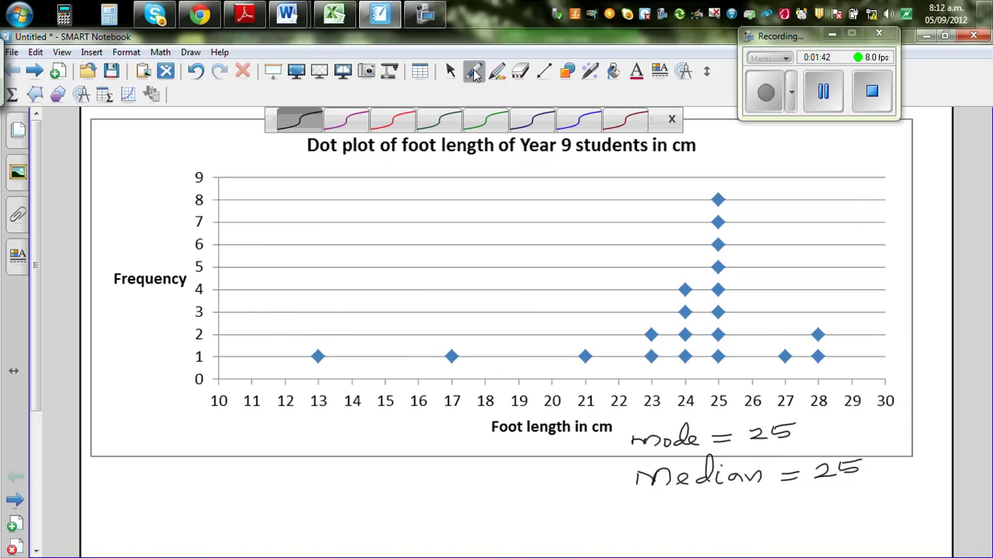
click(475, 75)
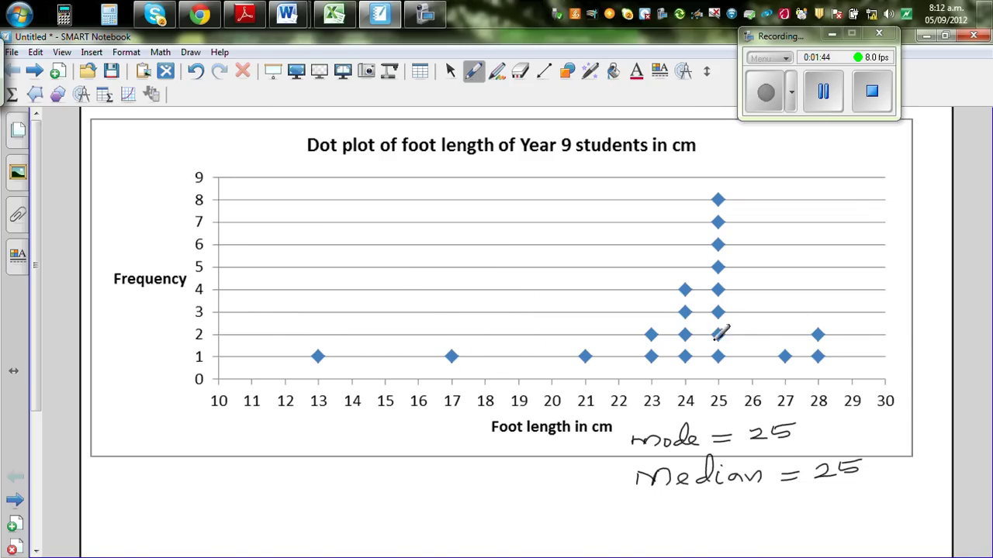
Step: Write m = (20+1)/2 = in the chart's upper left
mouse_move(326, 213)
mouse_down()
mouse_move(339, 222)
mouse_move(357, 209)
mouse_up()
mouse_move(245, 239)
mouse_down()
mouse_move(260, 228)
mouse_move(272, 237)
mouse_up()
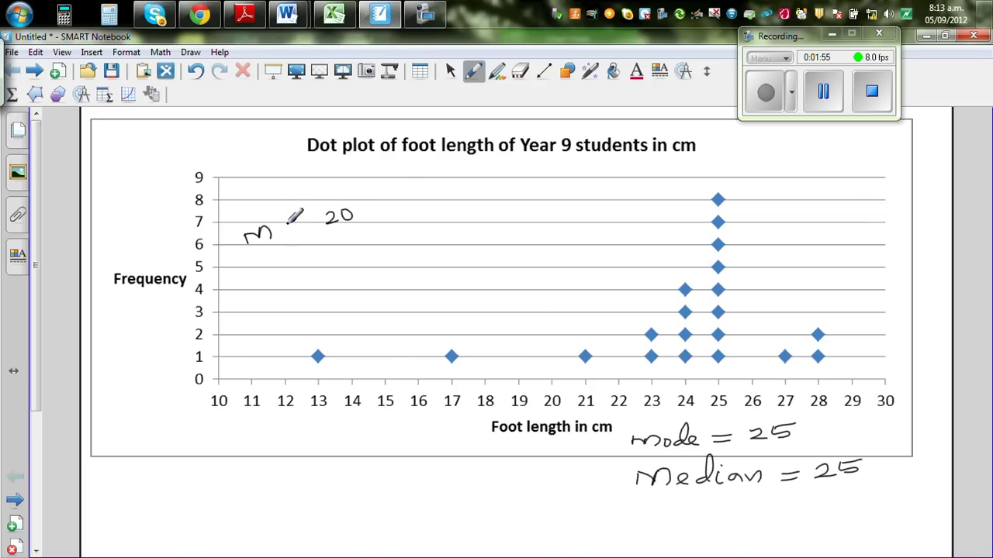
drag(286, 227, 298, 226)
drag(286, 232, 298, 232)
drag(321, 204, 327, 239)
drag(361, 210, 375, 208)
drag(368, 202, 380, 232)
mouse_move(397, 191)
mouse_down()
mouse_move(399, 213)
mouse_move(433, 190)
mouse_up()
mouse_move(421, 200)
mouse_down()
mouse_move(465, 190)
mouse_move(476, 192)
mouse_move(474, 205)
mouse_up()
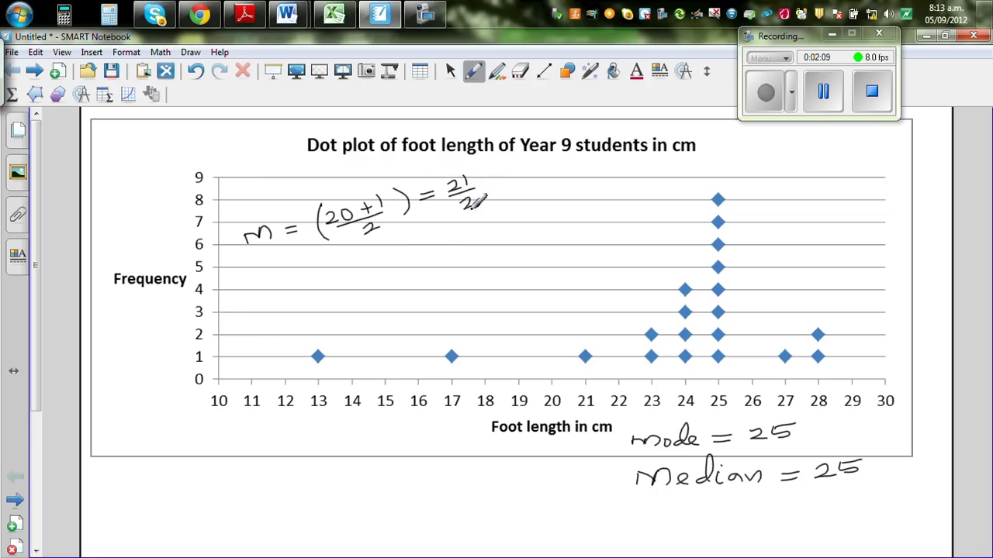
Step: Continue the median working on the next line with '= 10.5th value'
drag(396, 254, 413, 252)
drag(395, 262, 425, 258)
drag(433, 245, 433, 256)
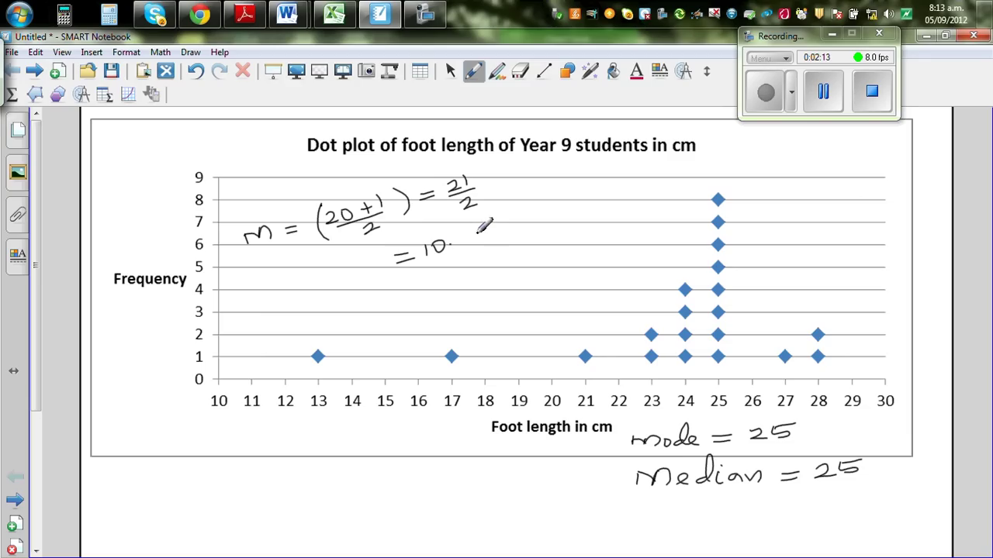
drag(461, 235, 458, 245)
drag(462, 234, 480, 237)
mouse_move(473, 227)
mouse_down()
mouse_move(490, 223)
mouse_move(491, 235)
mouse_move(580, 203)
mouse_up()
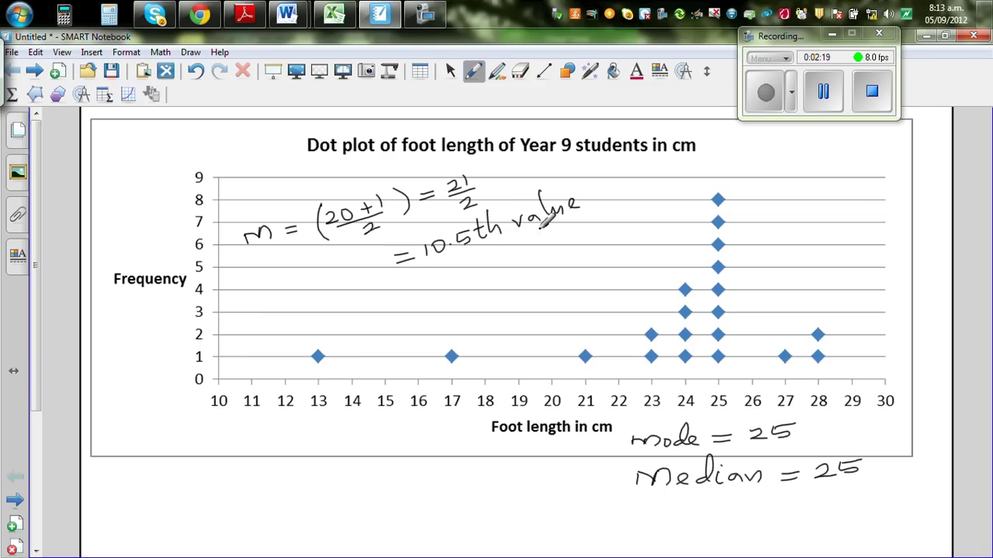
Step: Add '= Ave of 10th & 11th value' on the following lines
drag(422, 286, 440, 291)
drag(454, 288, 527, 256)
drag(548, 247, 541, 277)
mouse_move(533, 259)
mouse_down()
mouse_move(569, 252)
mouse_move(577, 238)
mouse_move(595, 245)
mouse_move(642, 230)
mouse_up()
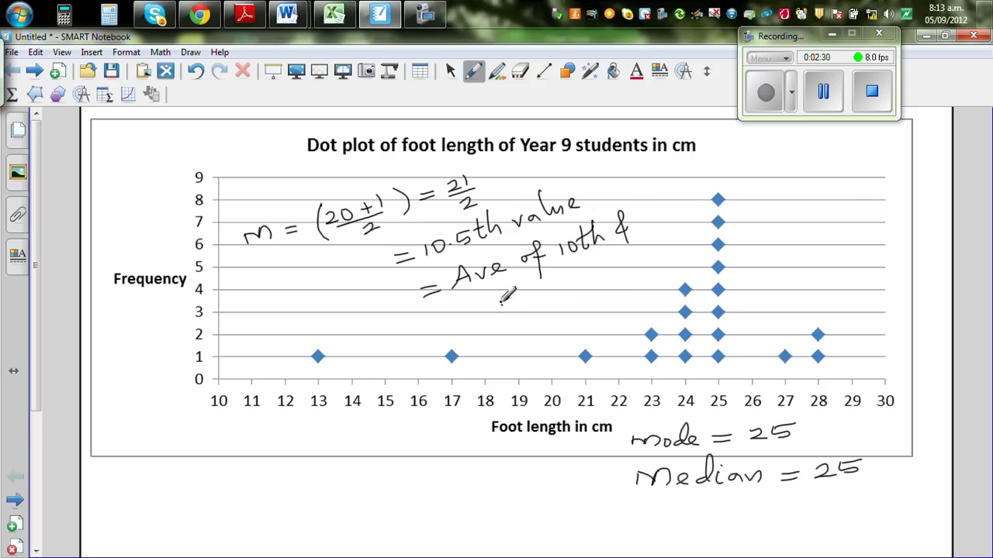
mouse_move(508, 297)
mouse_down()
mouse_move(506, 308)
mouse_move(517, 305)
mouse_up()
mouse_move(512, 293)
mouse_down()
mouse_move(543, 304)
mouse_move(625, 259)
mouse_up()
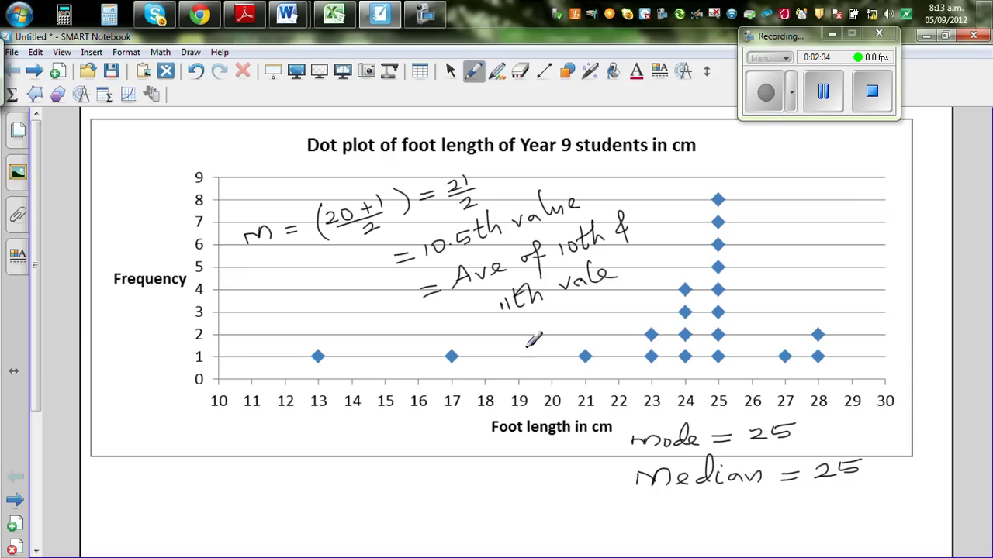
Step: Erase the misspelled ending of 'value' in the median working
click(521, 73)
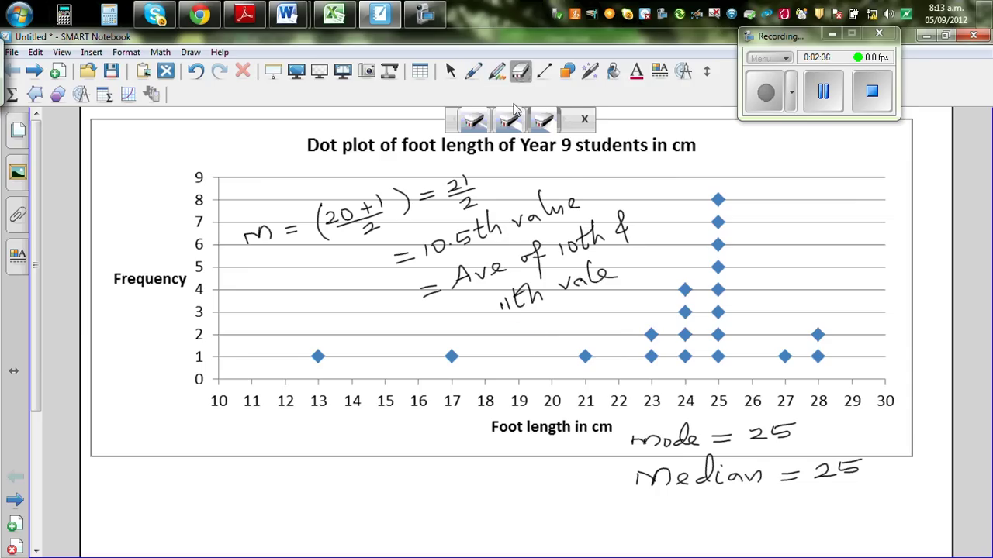
mouse_move(606, 268)
mouse_down()
mouse_move(615, 284)
mouse_move(637, 266)
mouse_up()
click(473, 72)
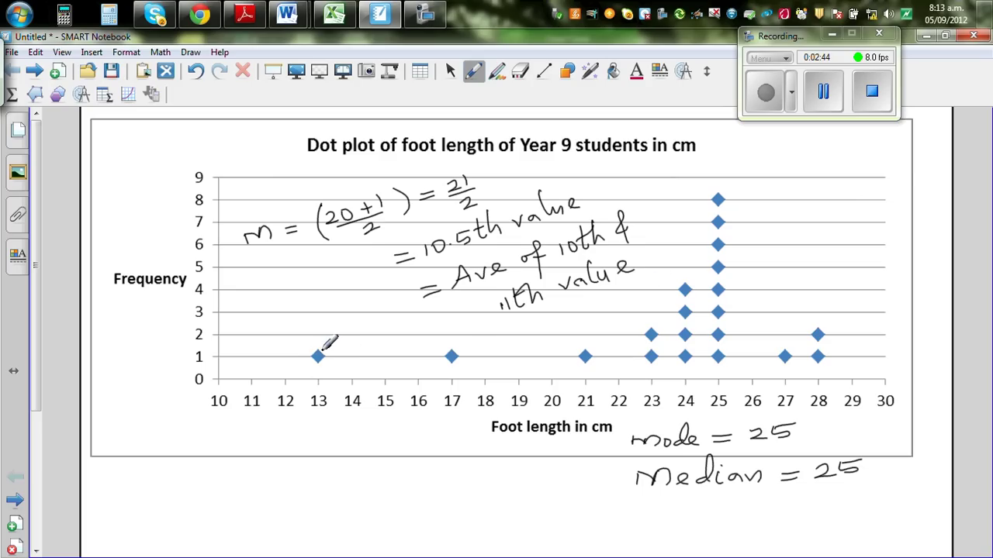
Step: Tick off the 13, 17, 21 and 23 cm dots and draw a divider between 24 and 25
drag(323, 350, 326, 347)
drag(456, 350, 459, 348)
drag(590, 354, 593, 353)
drag(653, 356, 653, 331)
drag(691, 266, 696, 364)
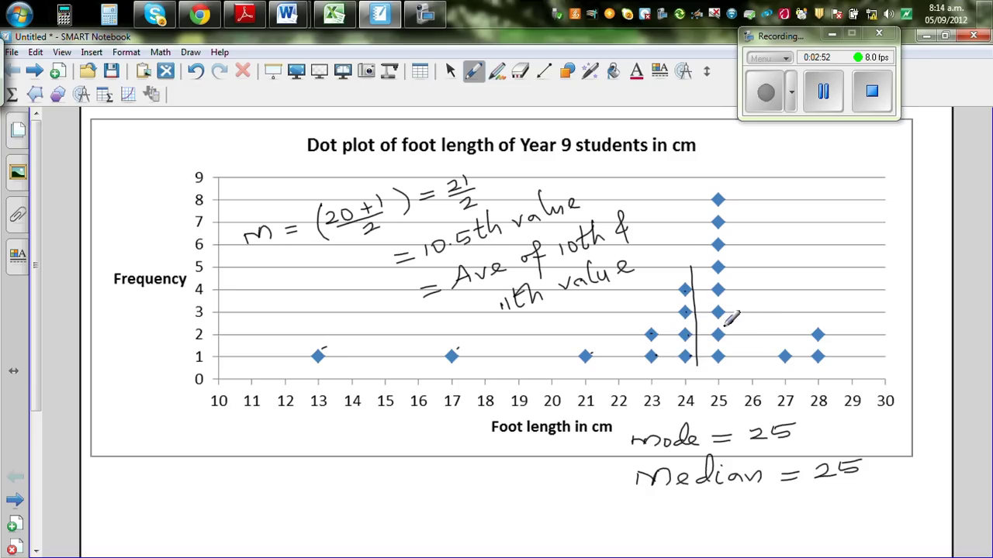
Step: Circle the two lowest 25 cm dots, tick the 27, 28 and upper 25 dots, and add an arrow
mouse_move(726, 324)
mouse_down()
mouse_move(706, 349)
mouse_move(732, 368)
mouse_move(726, 324)
mouse_up()
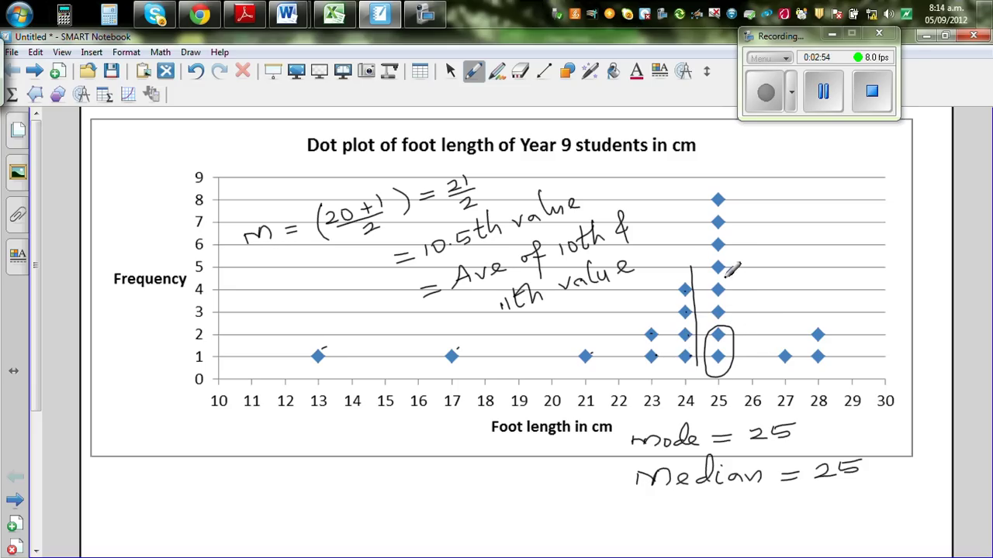
click(818, 335)
click(784, 356)
click(718, 290)
drag(736, 332, 787, 312)
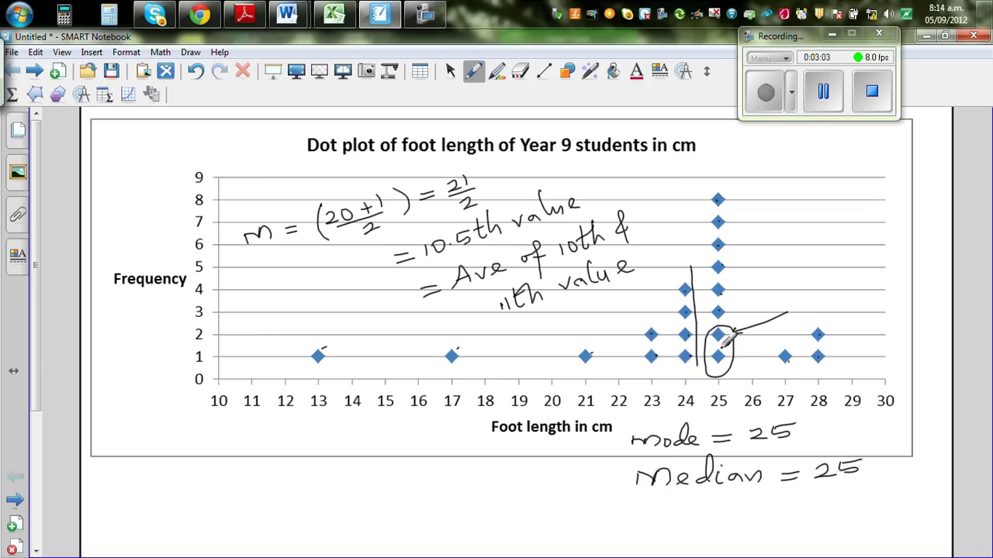
drag(732, 333, 742, 339)
Step: In the foot length workbook, enter 'Lowest value' in C4
click(333, 14)
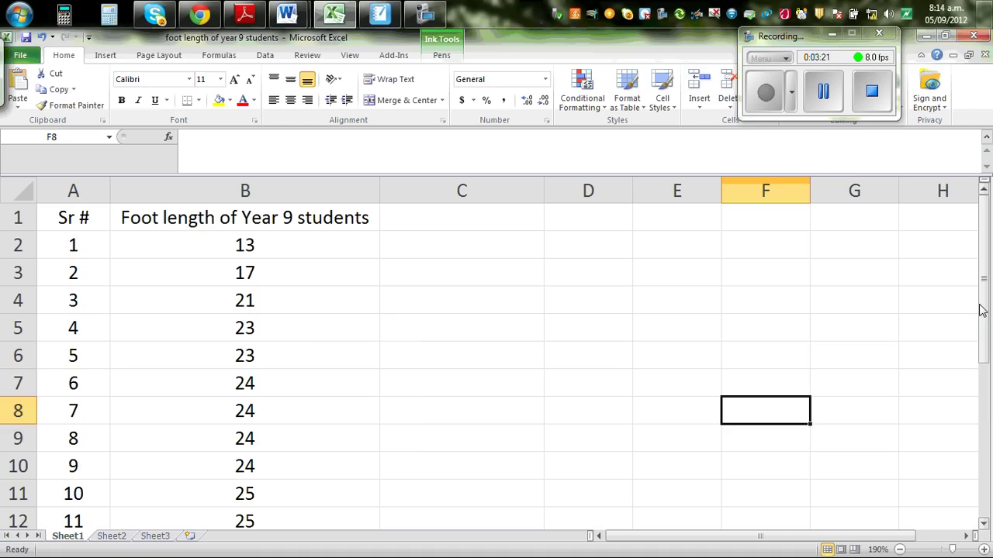
drag(981, 299, 981, 311)
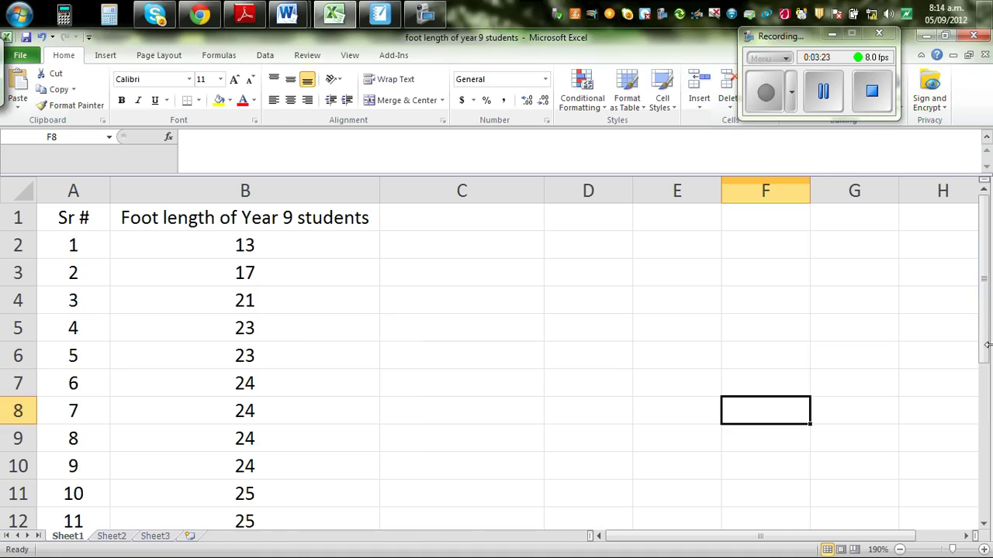
drag(983, 271, 972, 375)
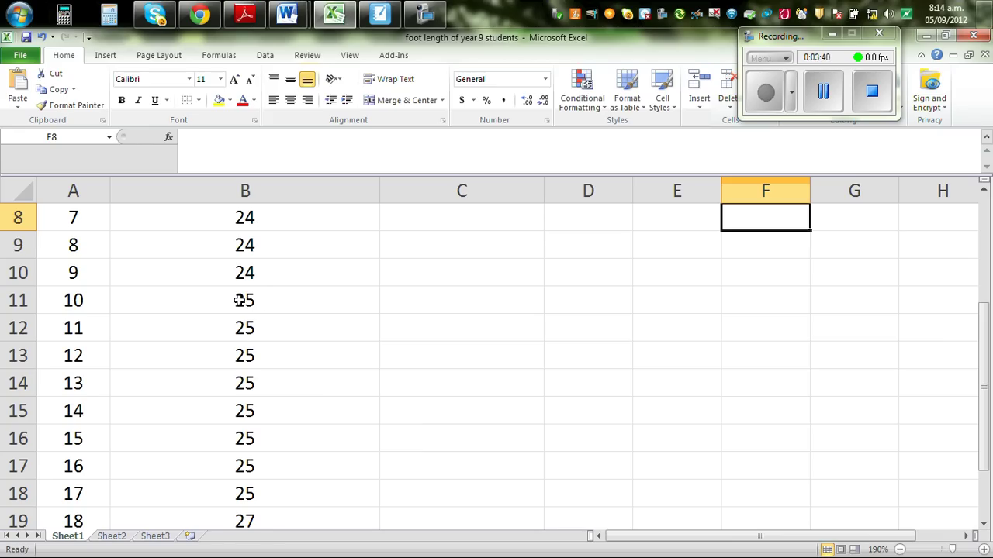
scroll(378, 328, up, 3)
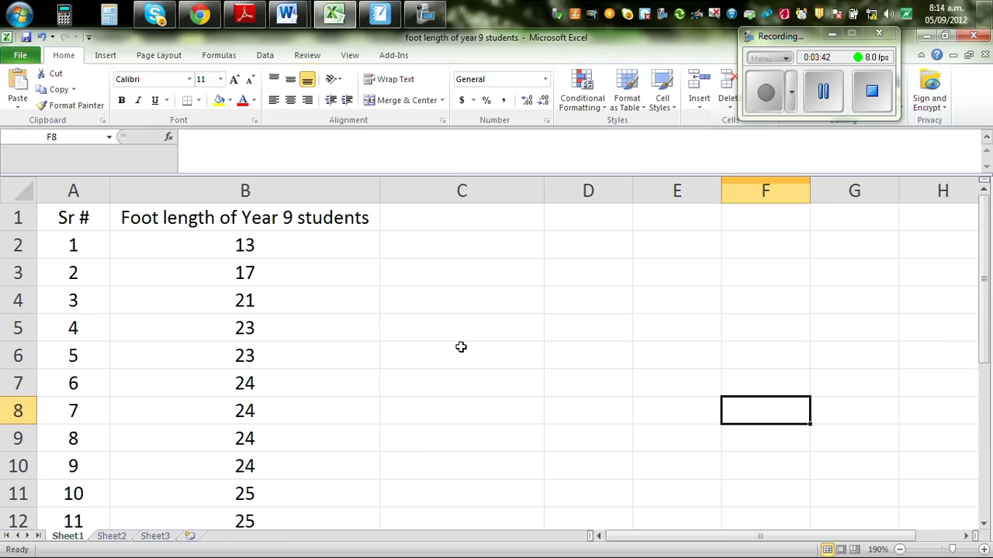
click(440, 303)
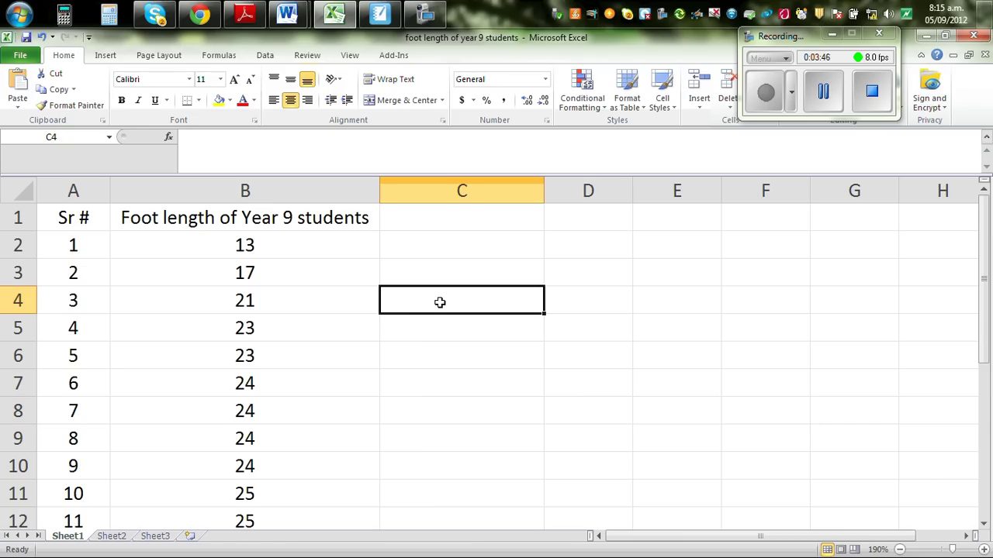
text(Low)
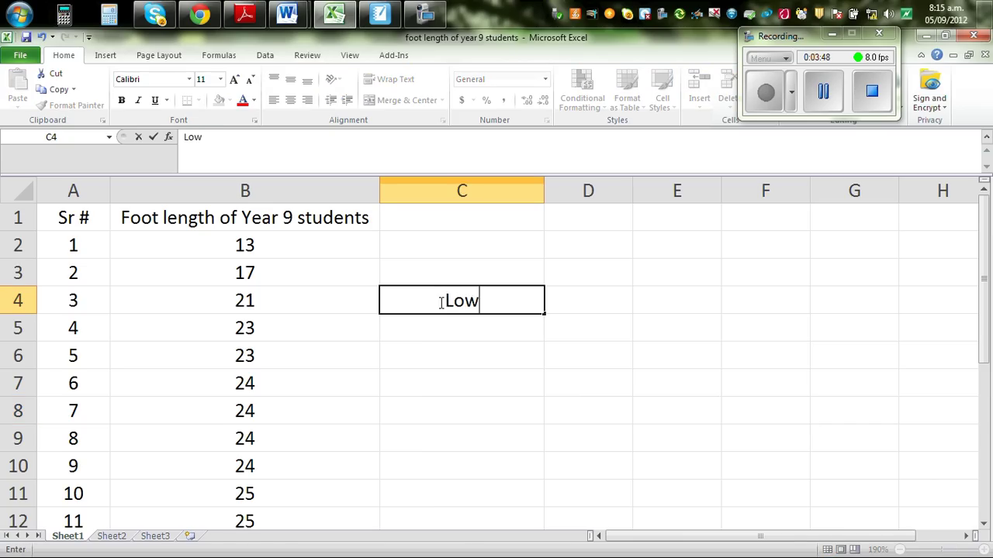
text(est value)
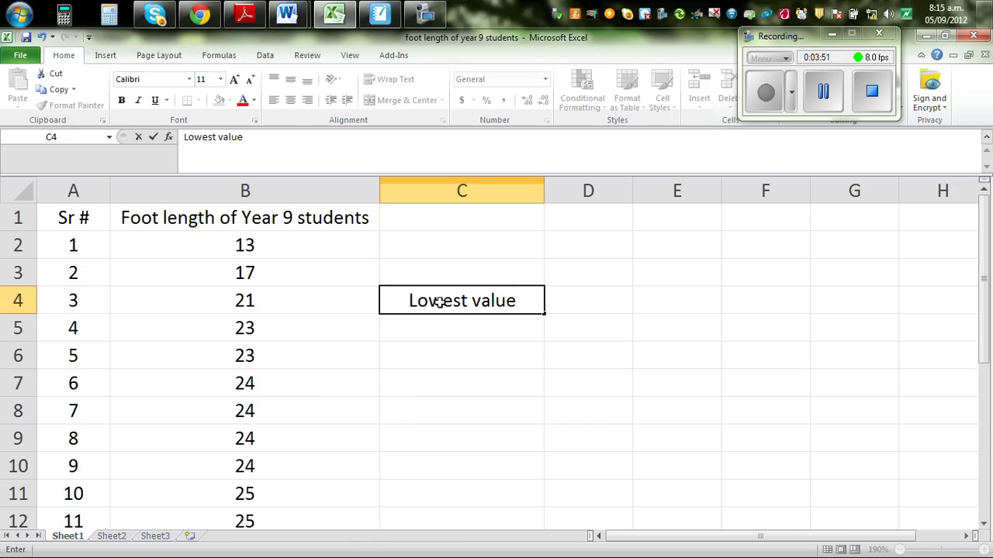
key(Return)
Step: Delete the 'High' entry and clear 'Lowest value' from C4
text(Hi)
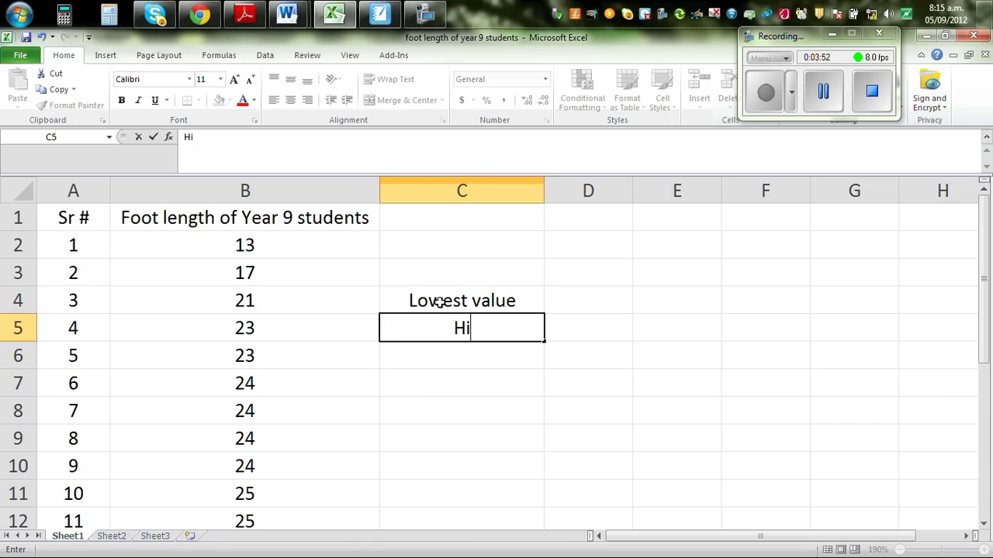
text(gh)
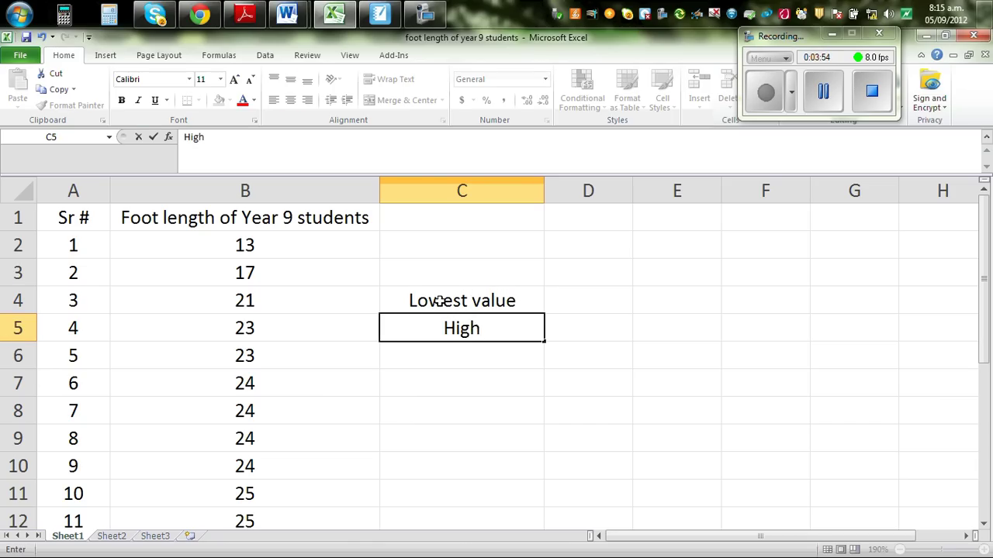
key(BackSpace)
key(BackSpace)
key(BackSpace)
key(BackSpace)
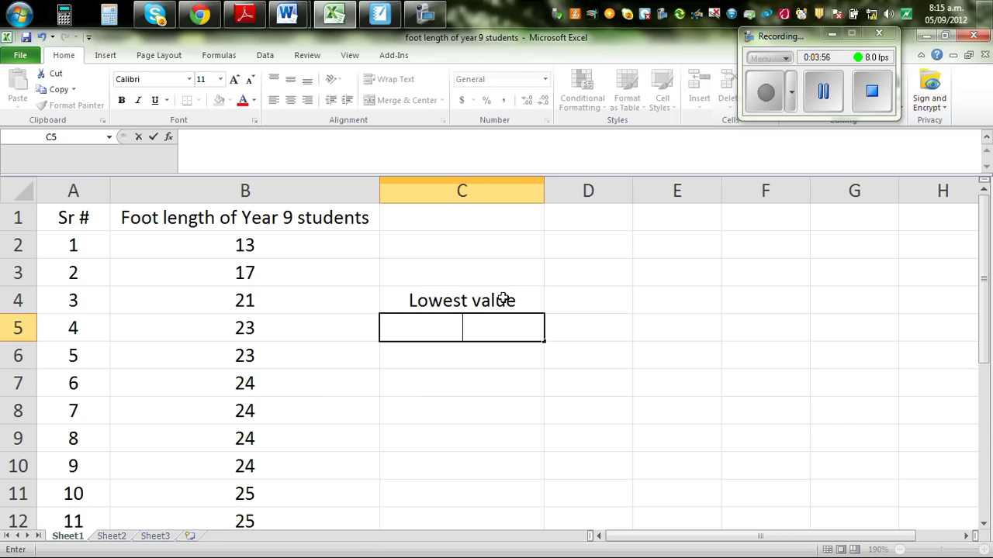
click(504, 300)
key(BackSpace)
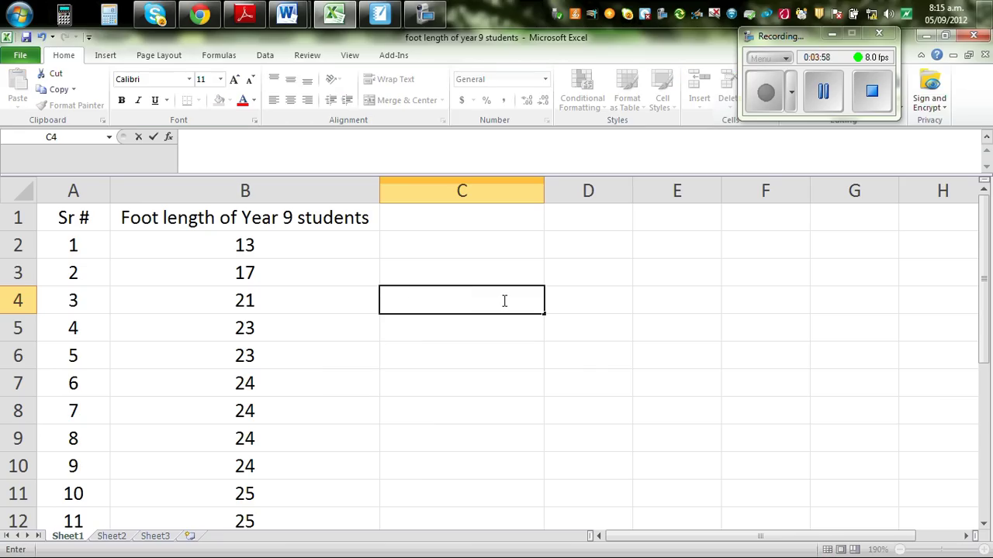
click(266, 246)
Step: Type 'Mean' in C4 and 'Median' in C5
scroll(365, 291, down, 6)
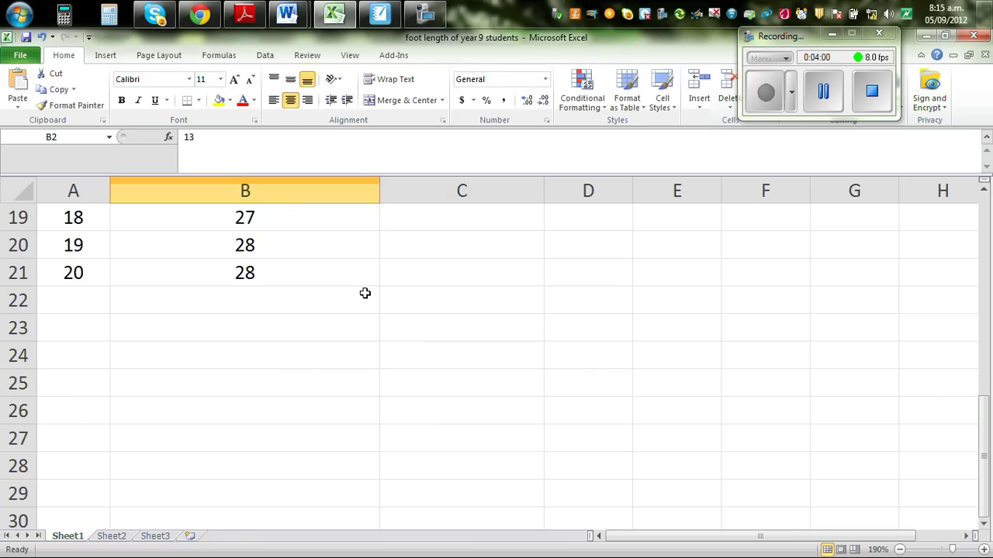
scroll(364, 293, up, 6)
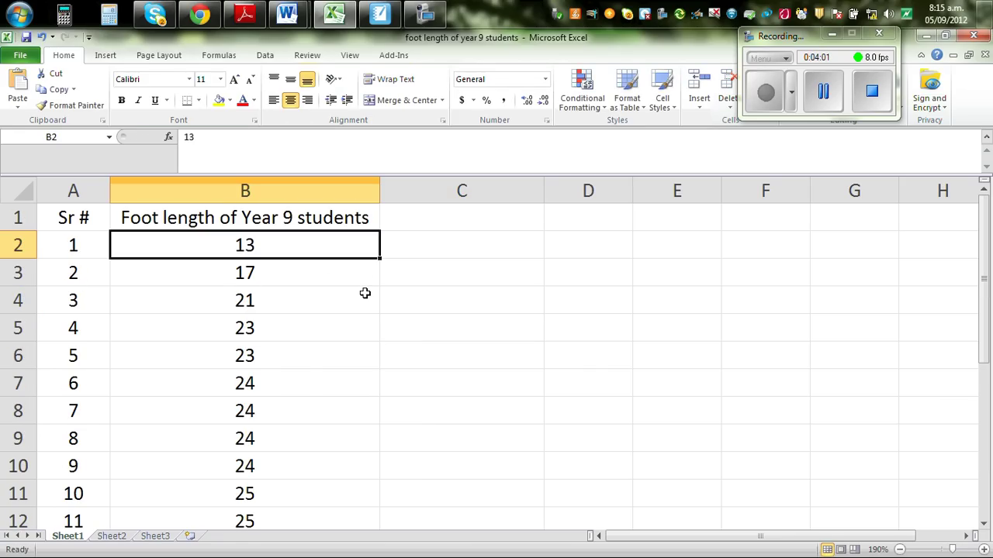
click(450, 300)
text(Mean)
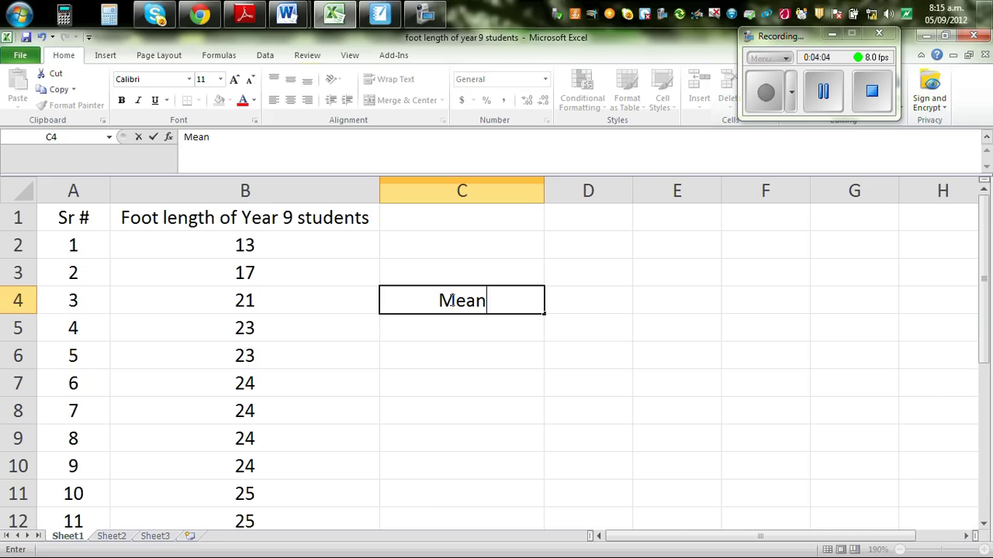
key(Return)
text(Med)
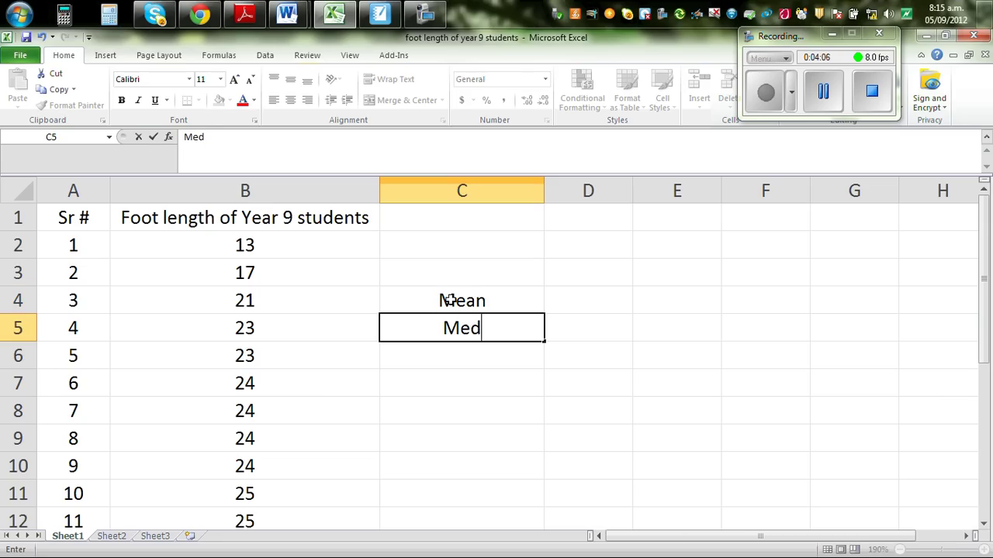
text(ia)
key(BackSpace)
text(ian)
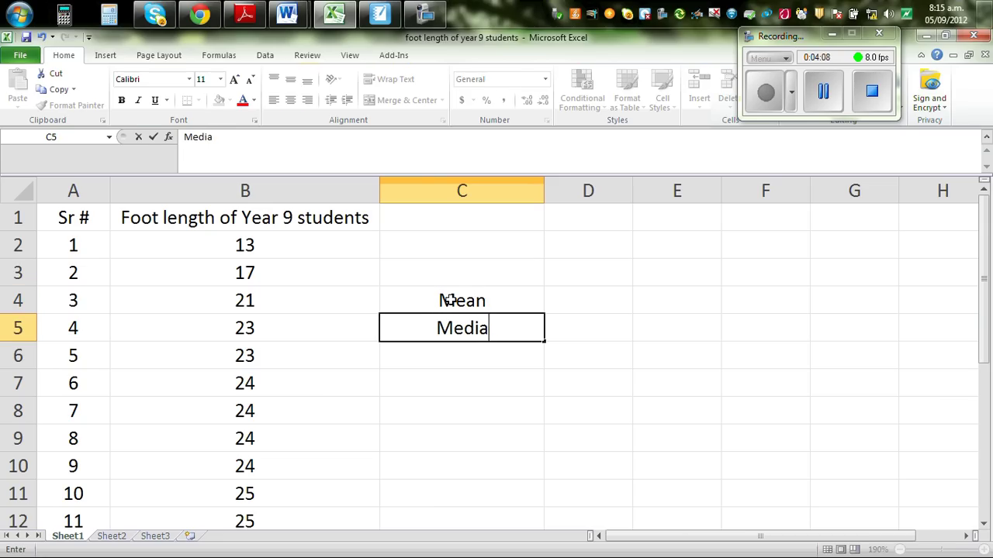
click(672, 438)
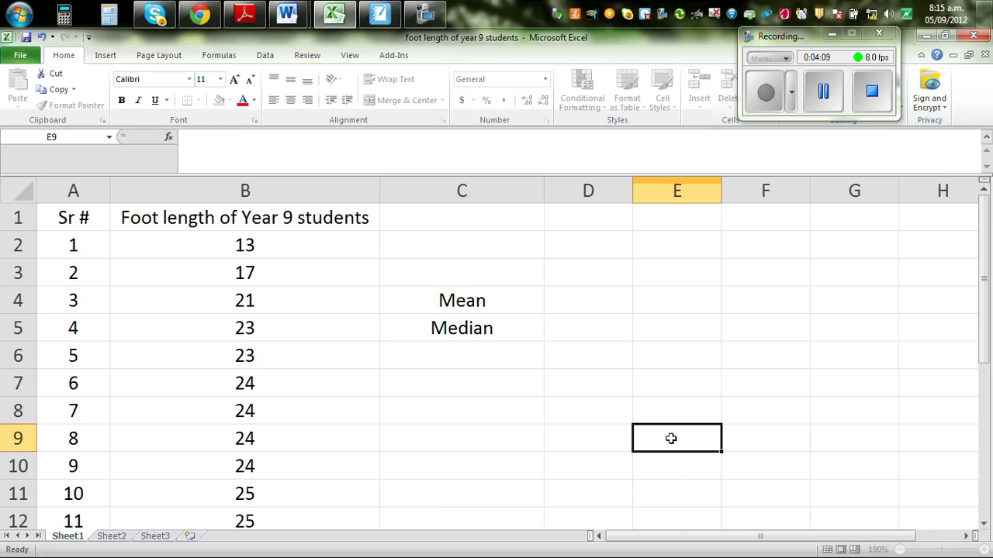
click(574, 304)
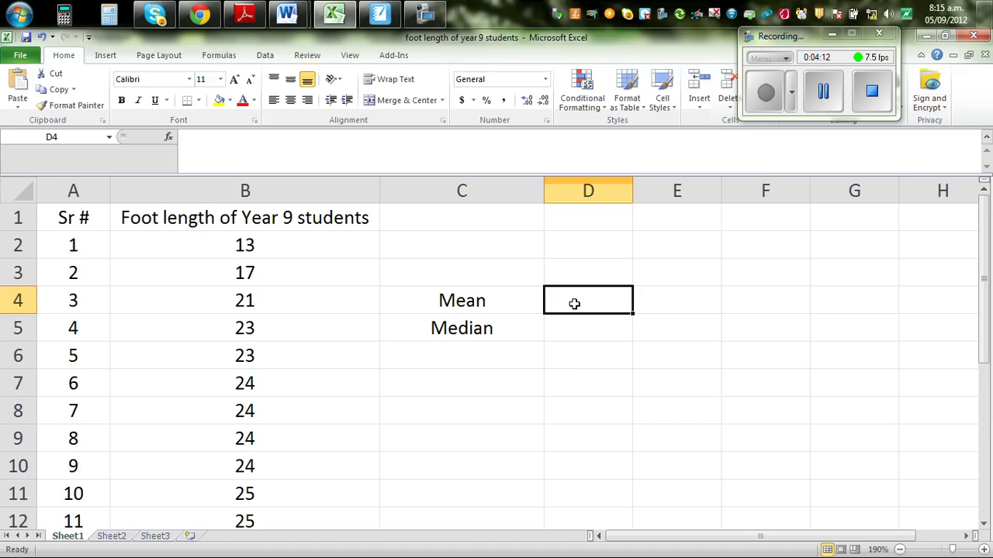
Step: Enter =average(B2:B21) in D4 to get a mean of 23.8
text(=)
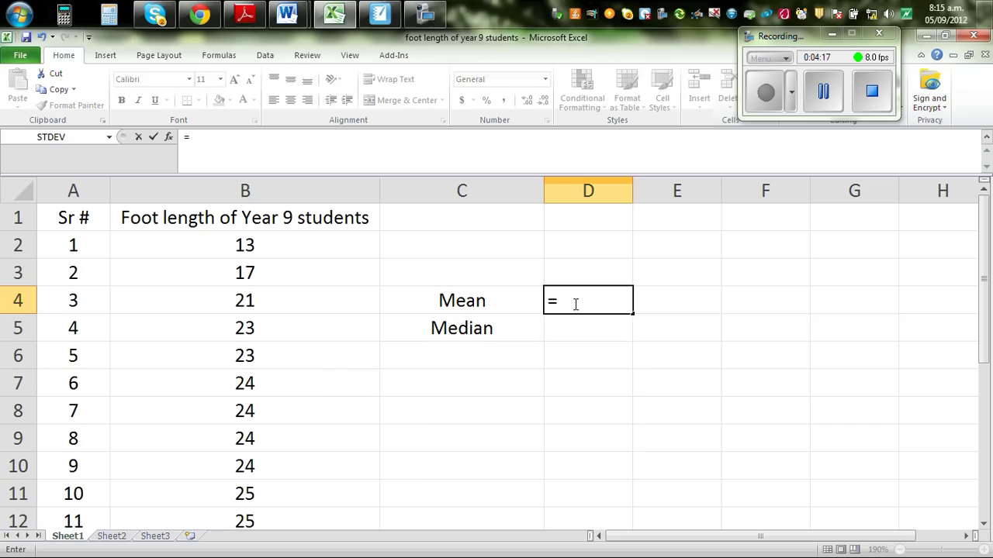
text(aver)
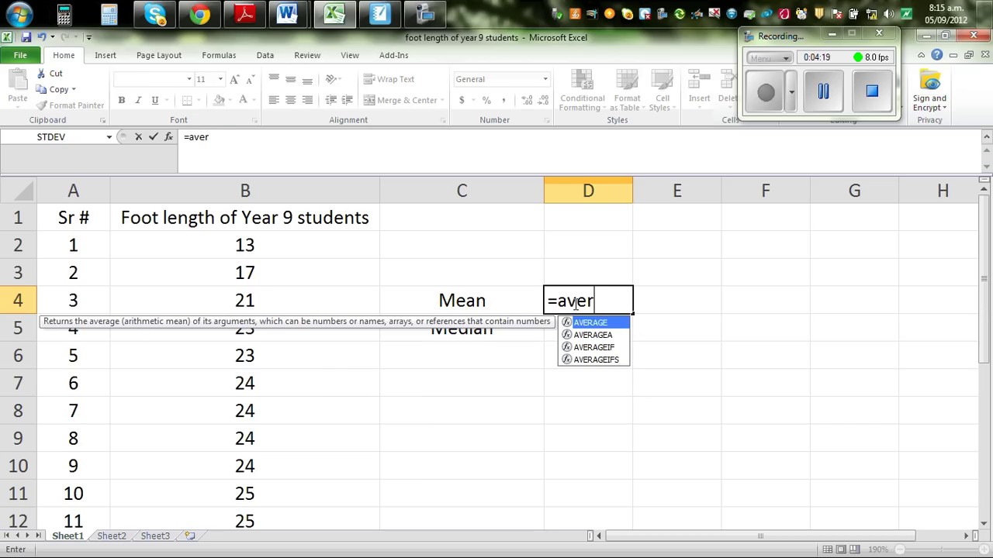
text(age()
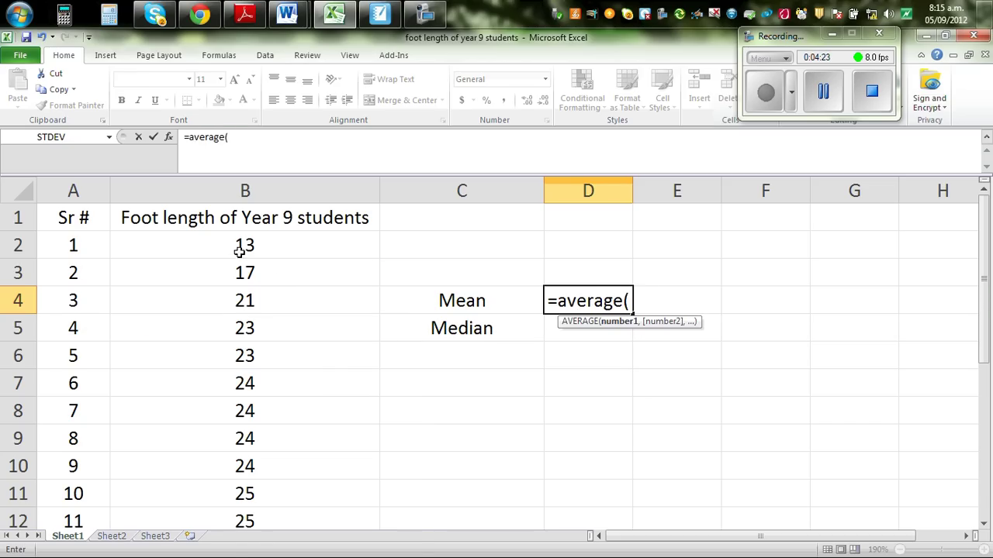
drag(239, 248, 246, 465)
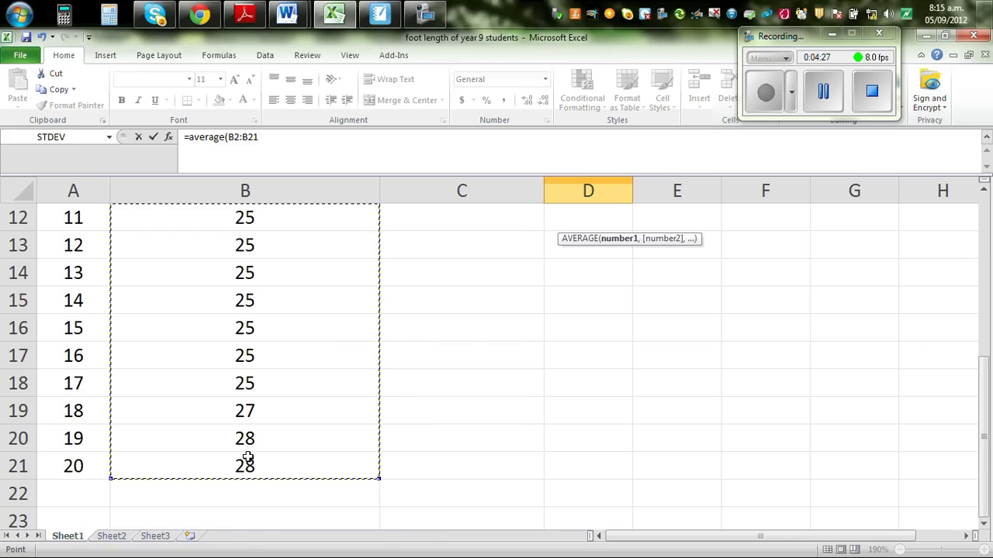
scroll(732, 414, up, 4)
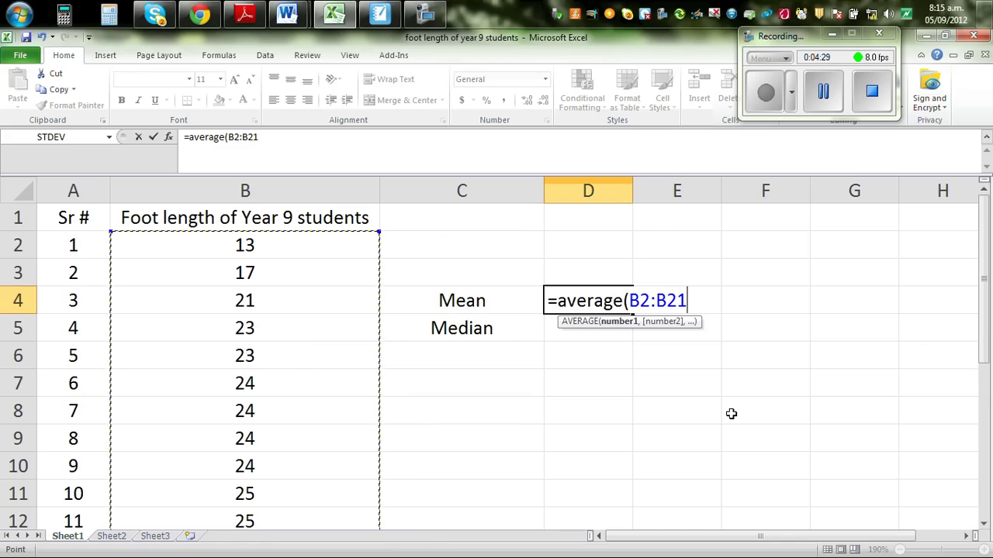
text())
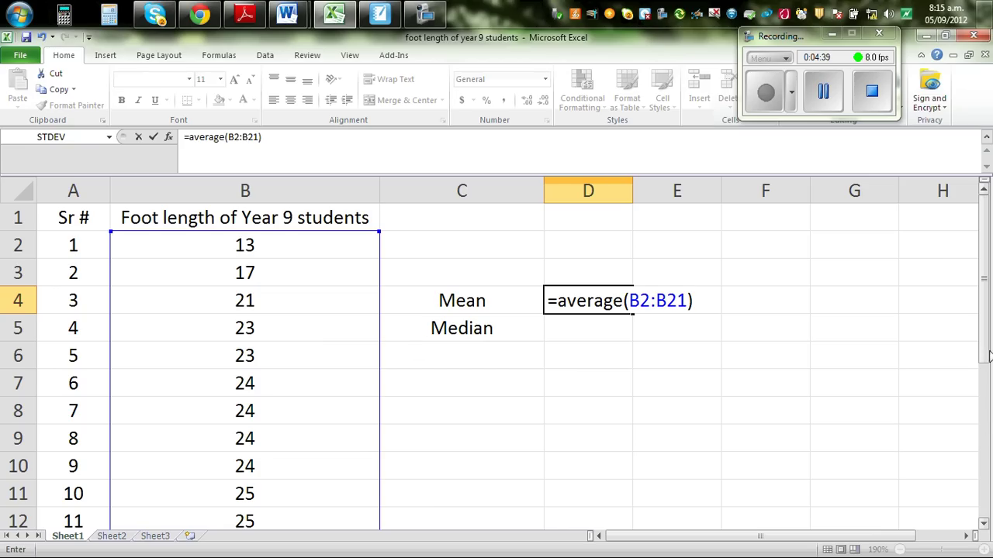
drag(986, 333, 968, 500)
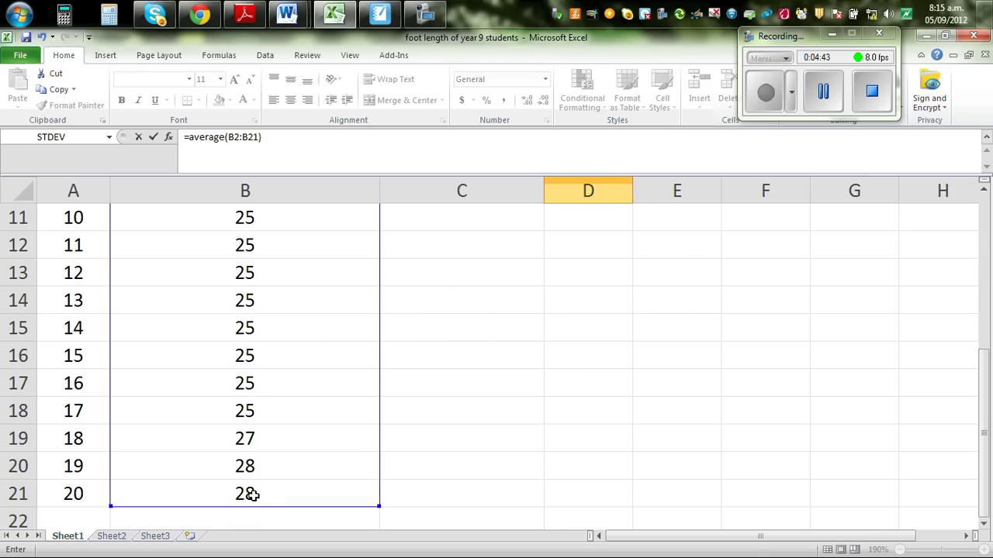
drag(987, 394, 973, 232)
key(Return)
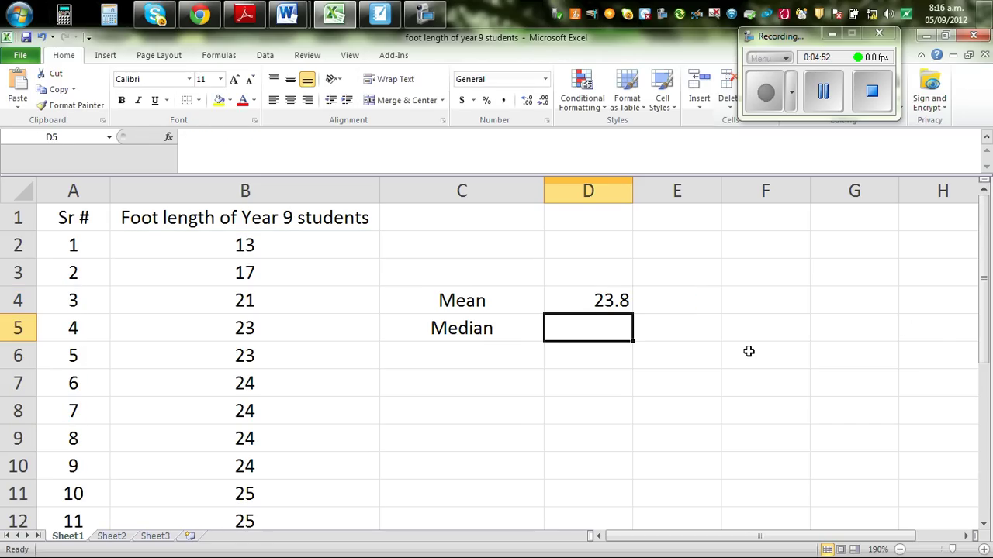
Step: Enter =median(B2:B21) in D5, returning 25
text(=meidn)
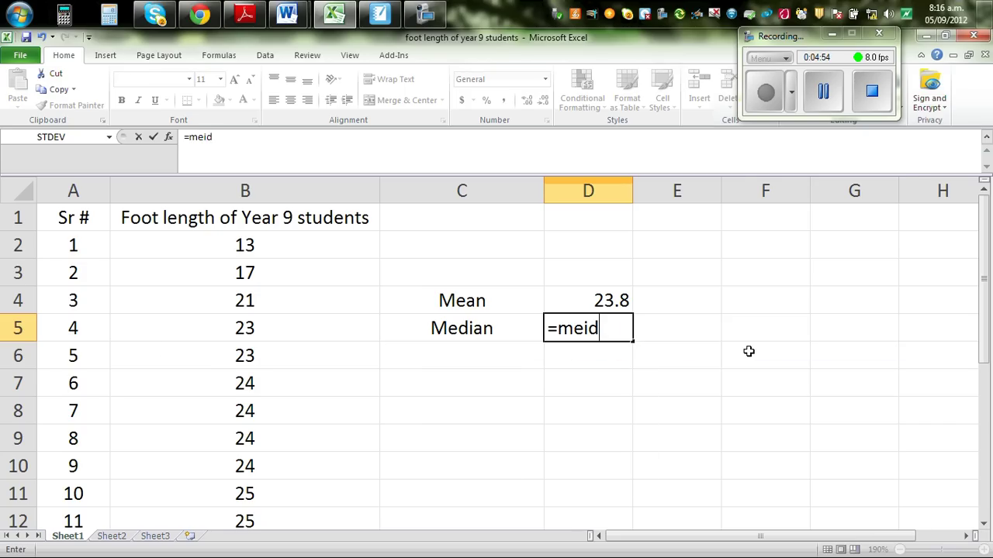
key(BackSpace)
key(BackSpace)
key(BackSpace)
text(di)
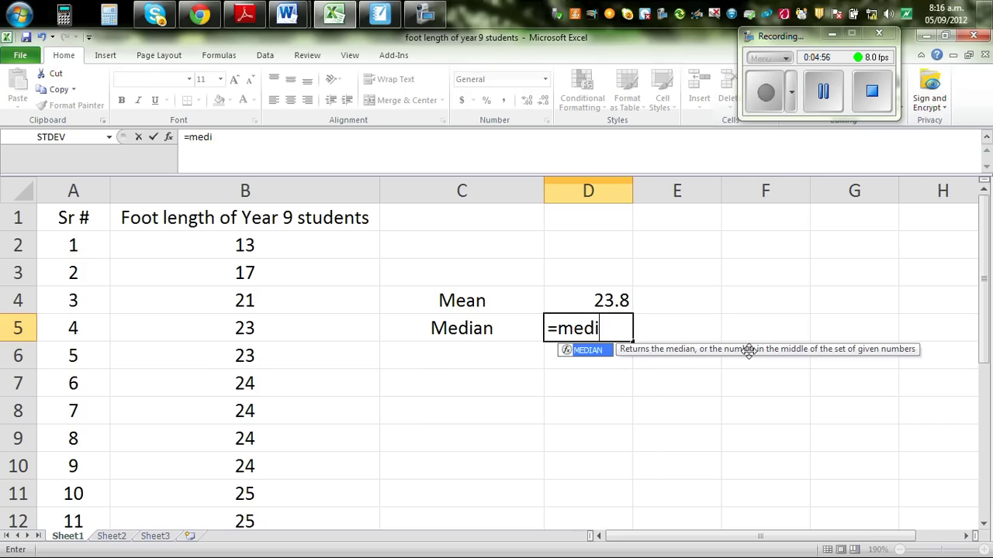
text(an()
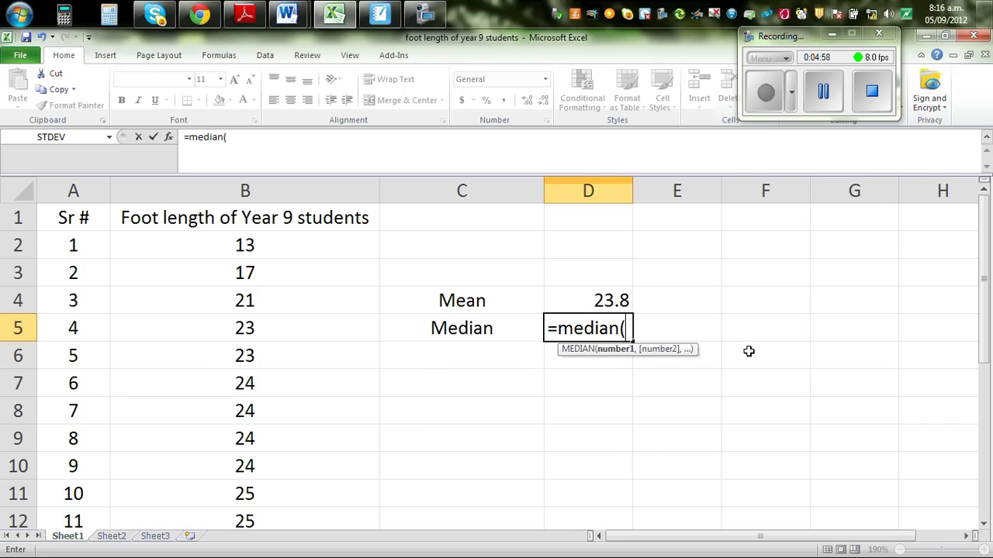
drag(259, 245, 245, 464)
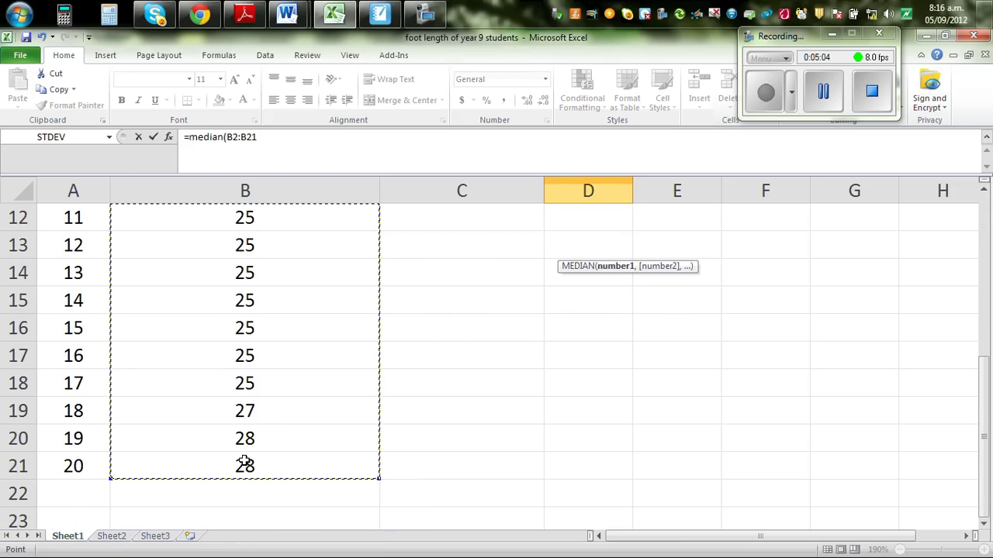
text())
scroll(244, 464, up, 4)
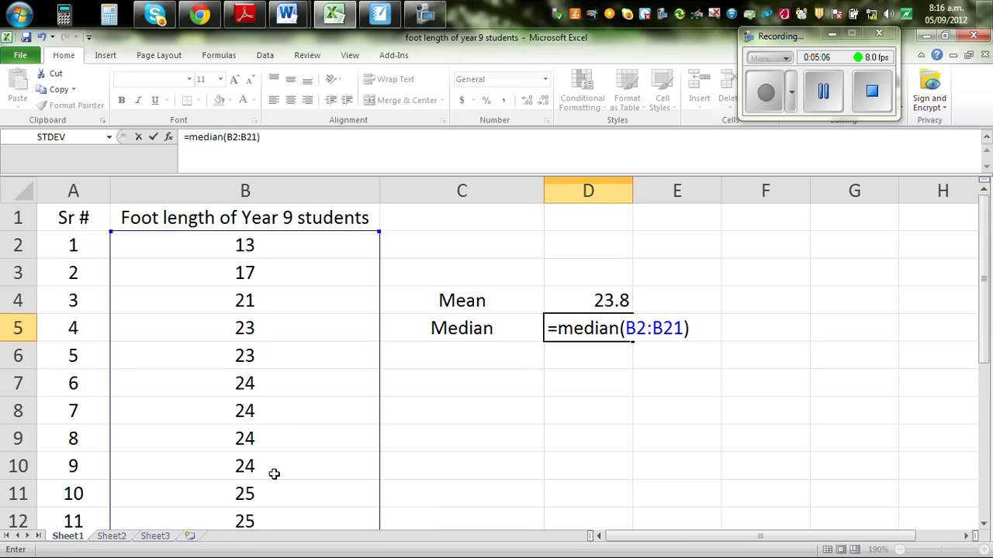
key(Return)
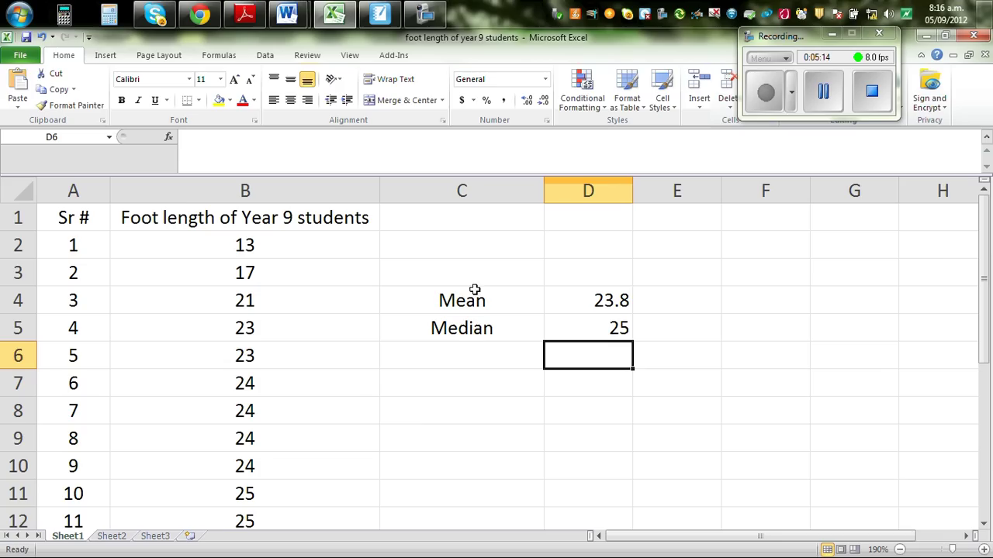
Step: Label C6 'Range' and enter =B21-B2 in D6, giving 15
click(413, 354)
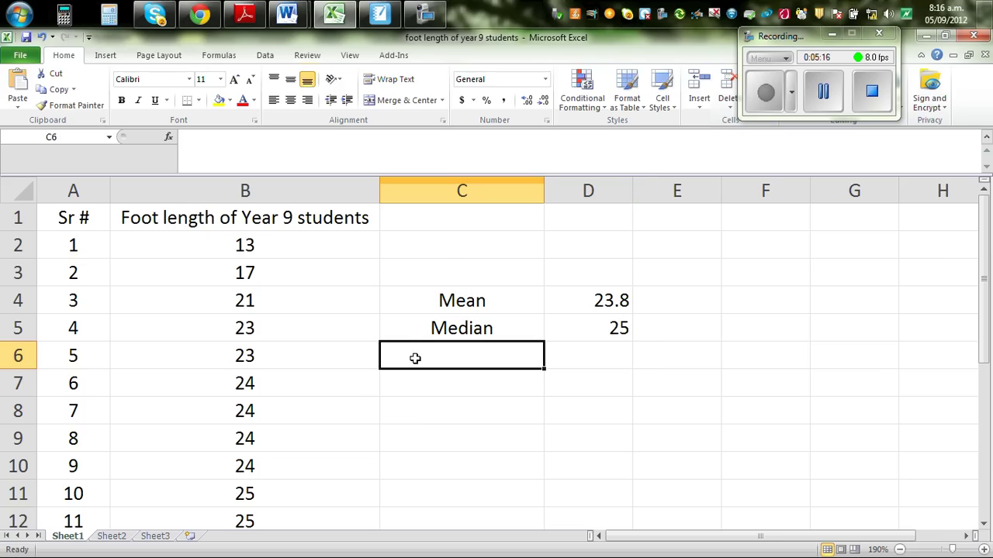
text(Range)
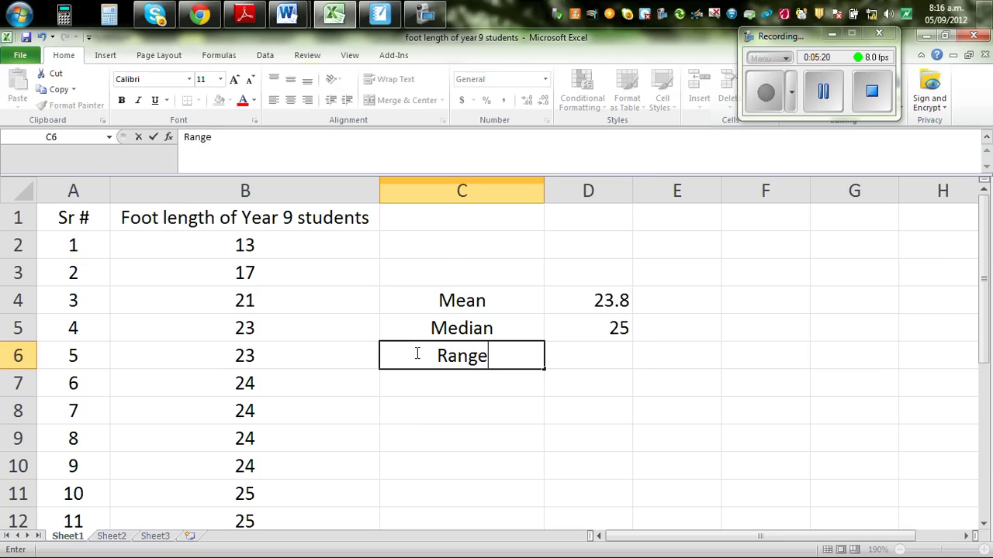
click(591, 363)
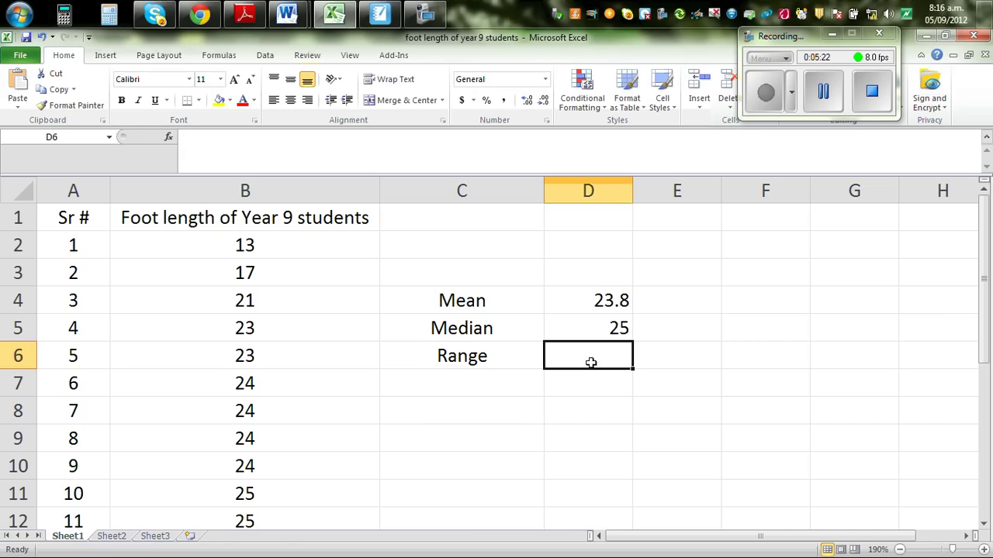
text(=)
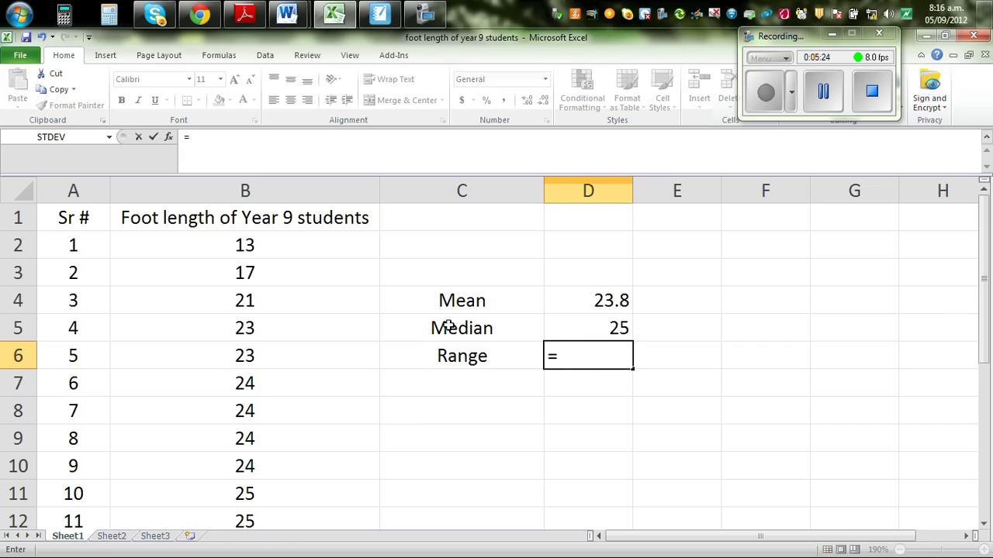
scroll(395, 351, down, 2)
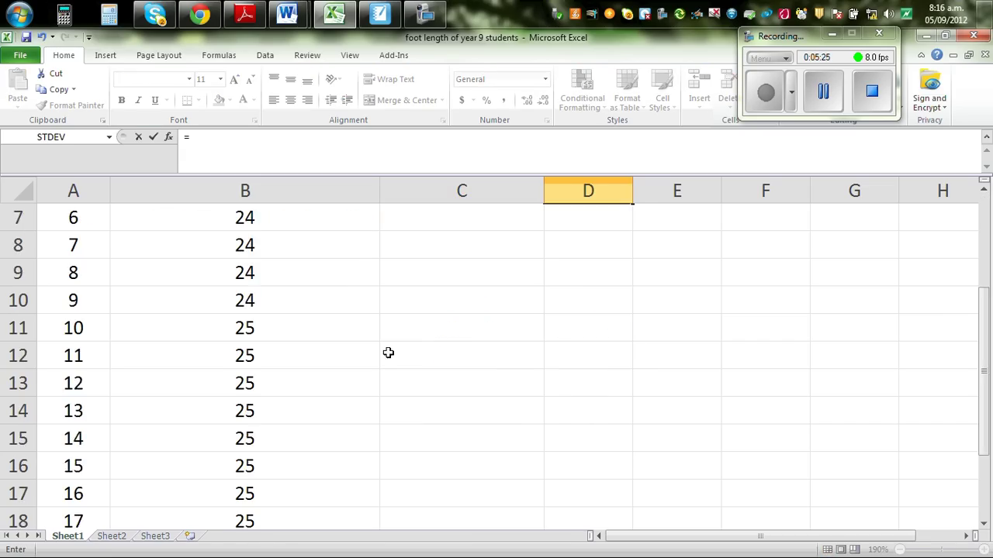
scroll(388, 352, down, 3)
click(245, 355)
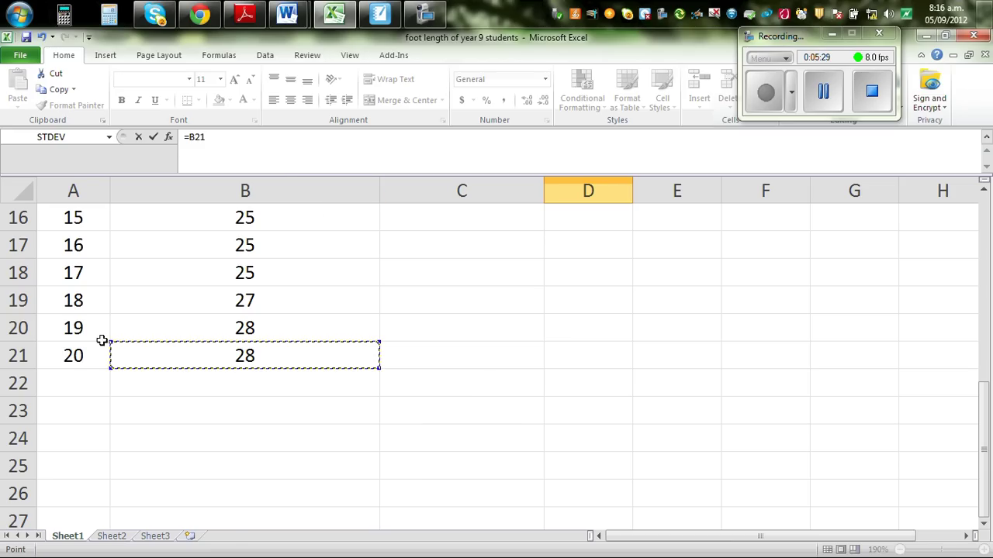
scroll(616, 387, up, 5)
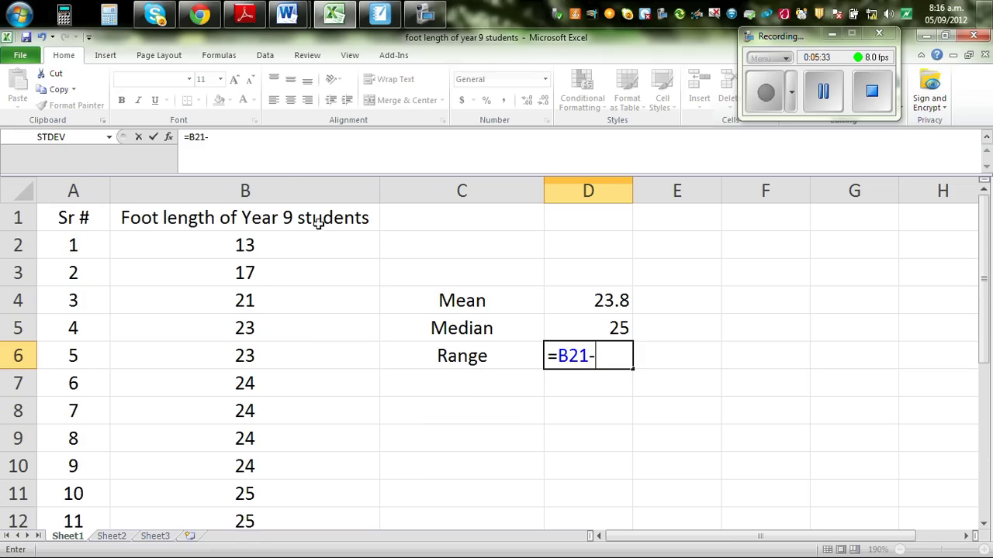
click(235, 246)
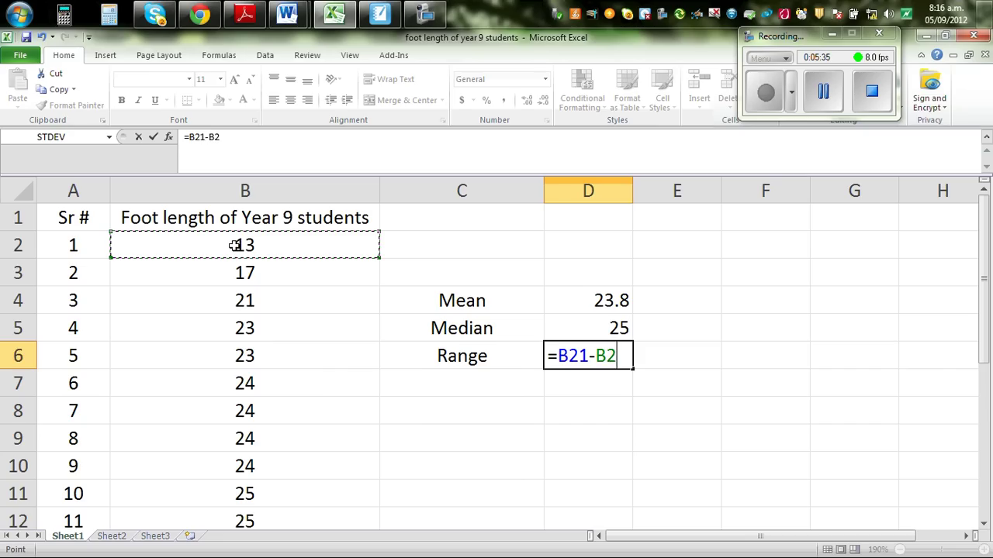
key(Return)
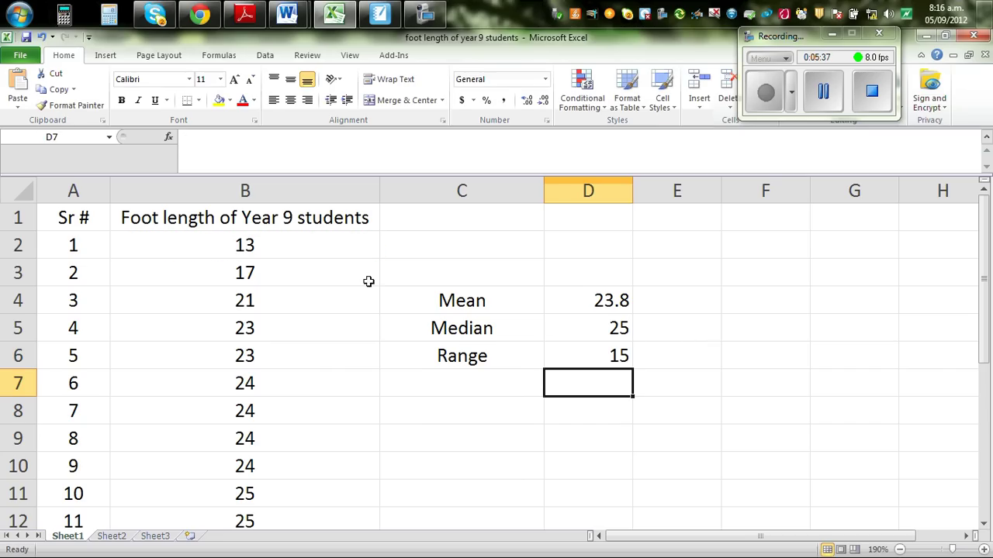